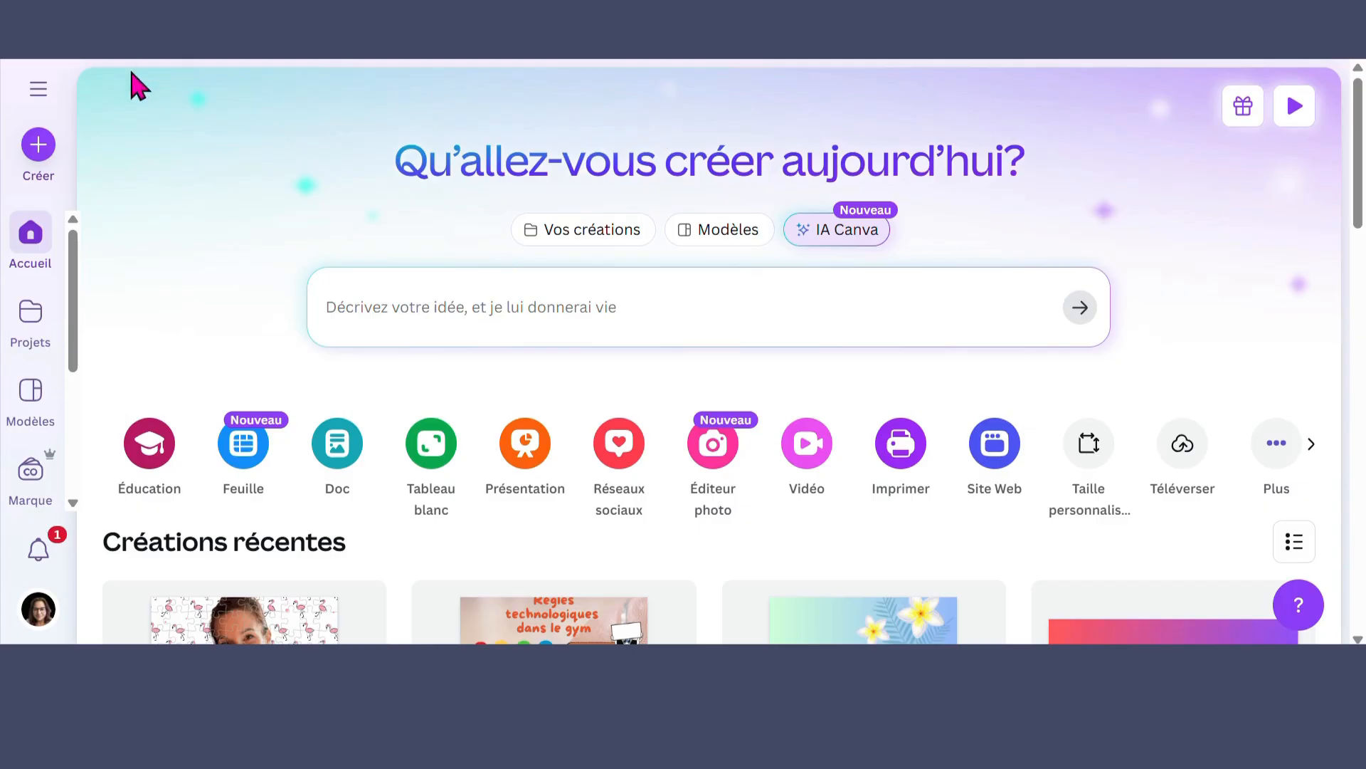
Step: Search the design types for "affiche carré" and create a blank Affiche (Carré) design
{"action": "left_click", "coordinate": [39, 153]}
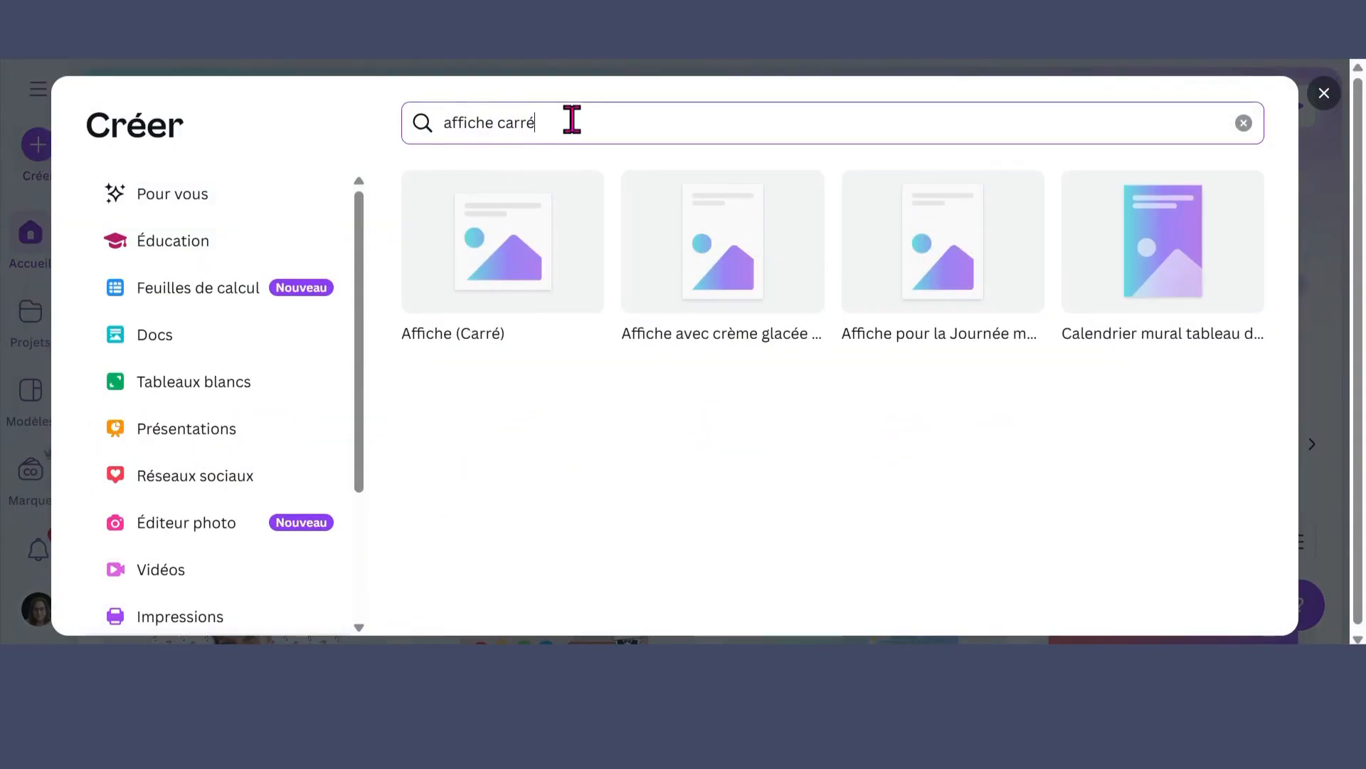
{"action": "left_click", "coordinate": [494, 267]}
Step: Upload the portrait photo of the woman with glasses on a black background from the Famille folder
{"action": "left_click", "coordinate": [40, 477]}
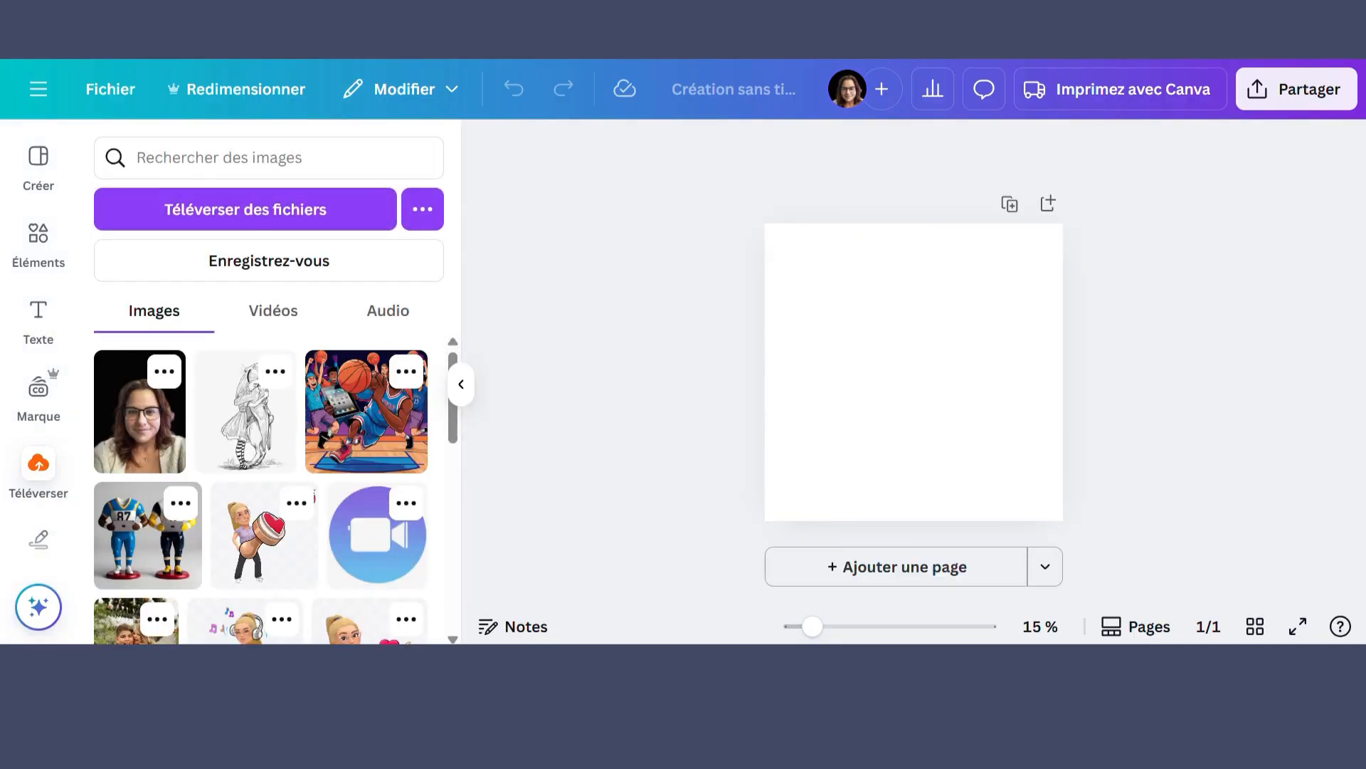
{"action": "left_click", "coordinate": [509, 667]}
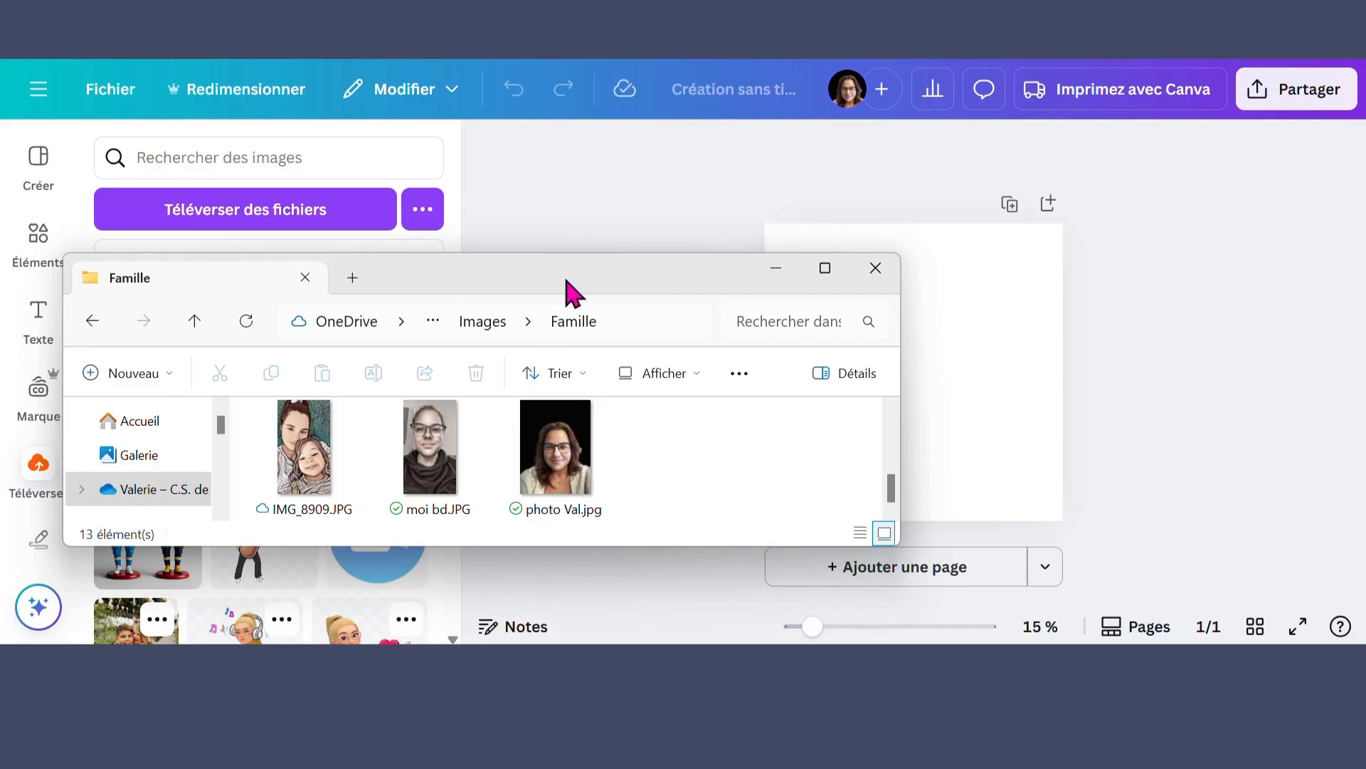
{"action": "left_click_drag", "start_coordinate": [568, 279], "coordinate": [930, 146]}
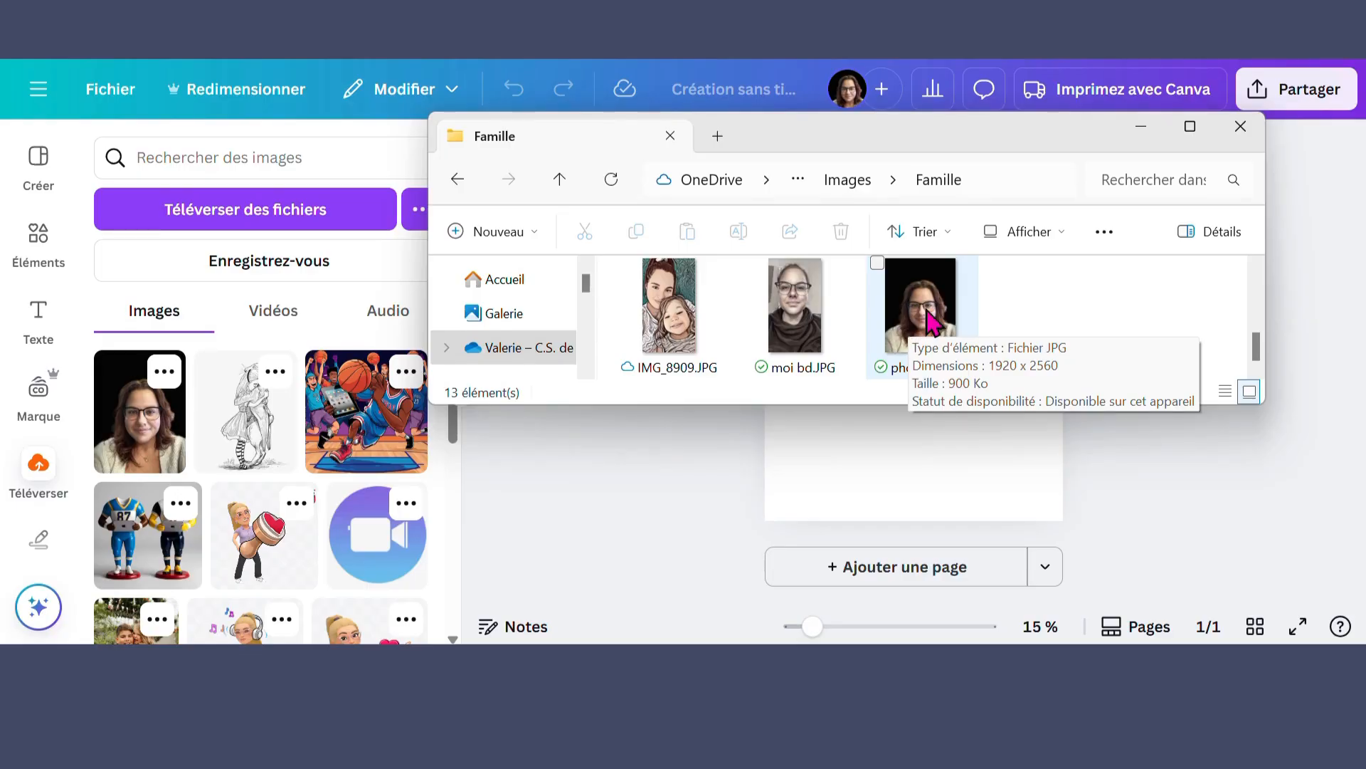
{"action": "left_click_drag", "start_coordinate": [929, 321], "coordinate": [128, 370]}
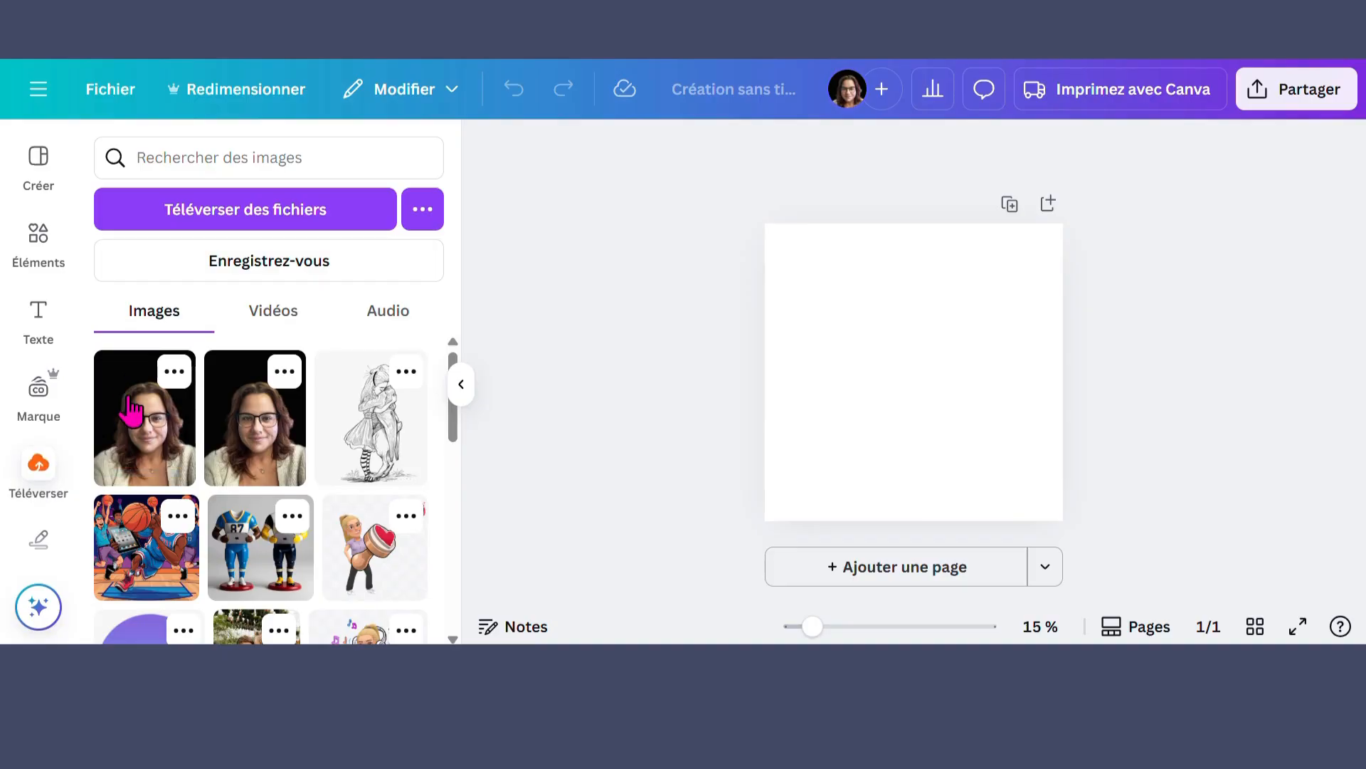
Step: Place the uploaded portrait on the page and remove its black background
{"action": "left_click", "coordinate": [128, 390]}
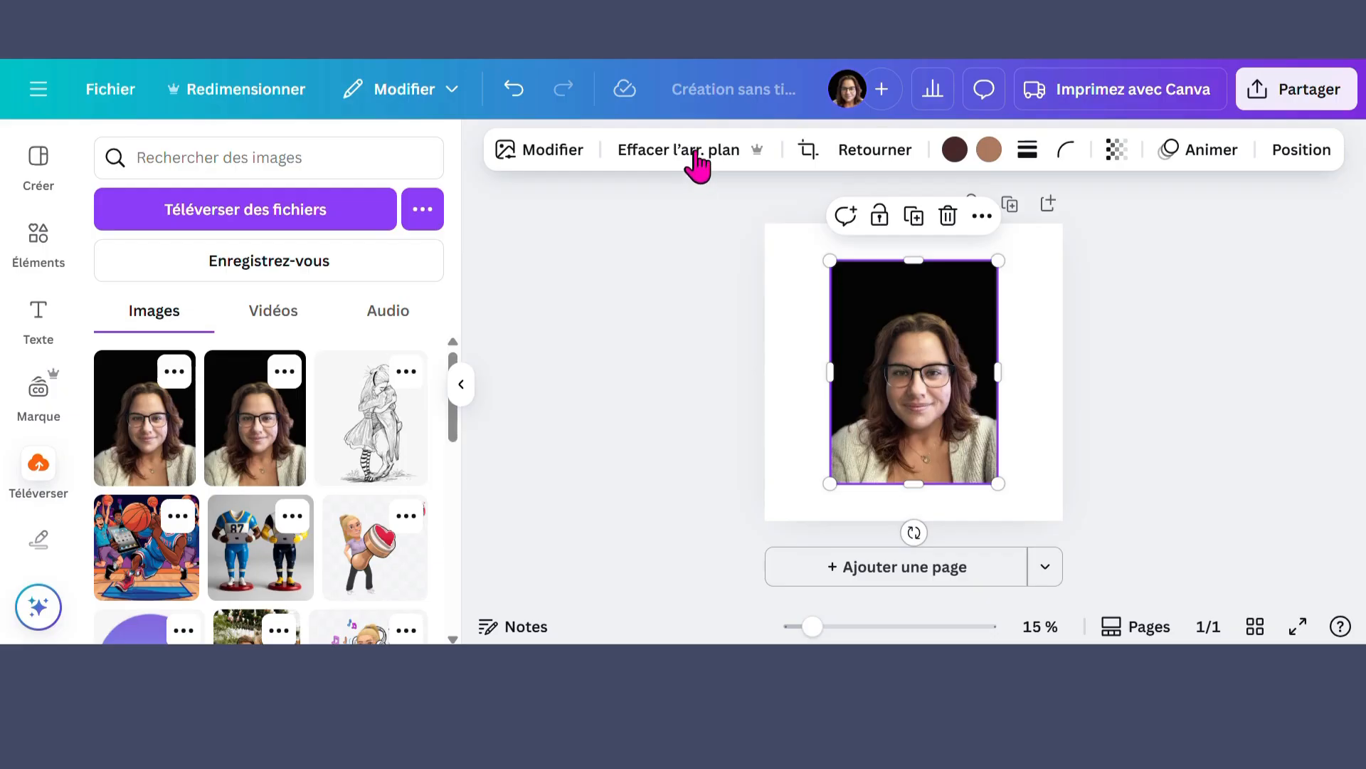
{"action": "left_click", "coordinate": [818, 345]}
{"action": "left_click", "coordinate": [882, 347]}
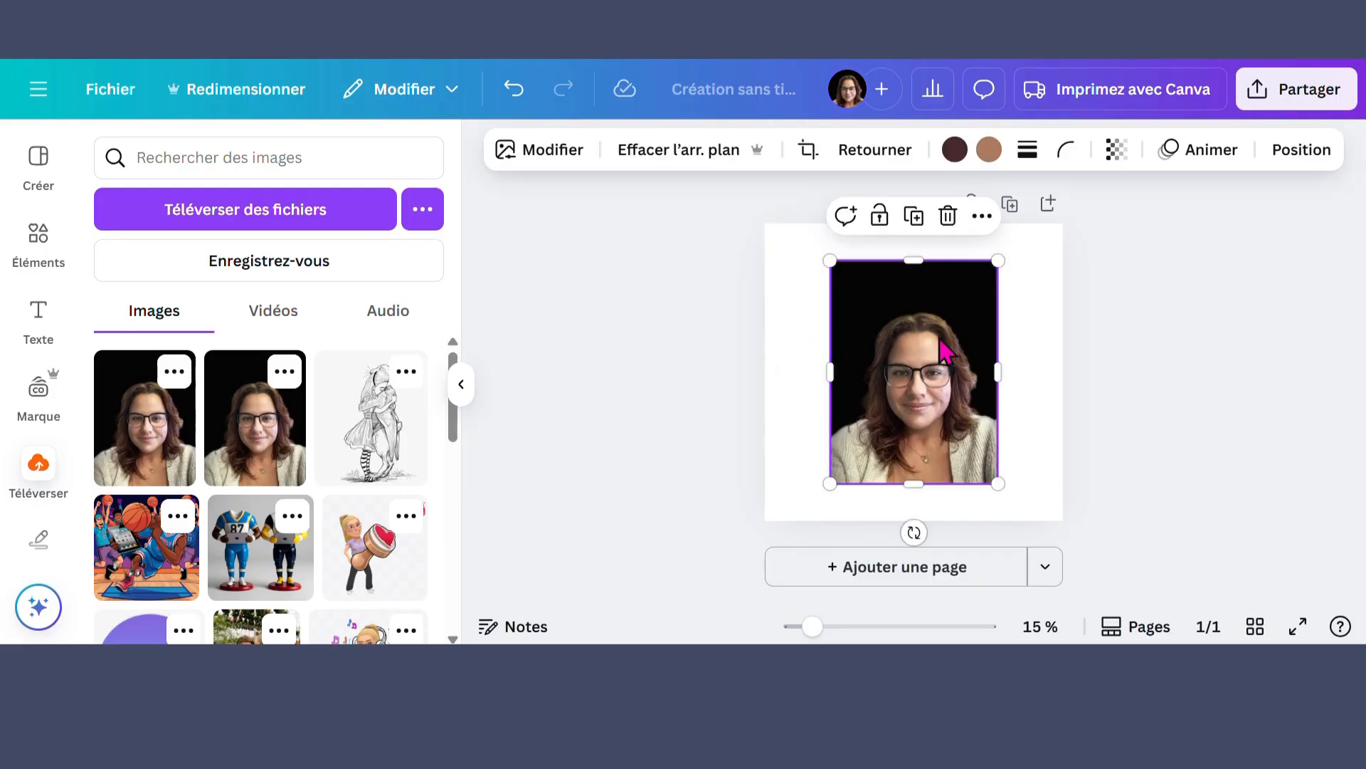
{"action": "left_click", "coordinate": [665, 151]}
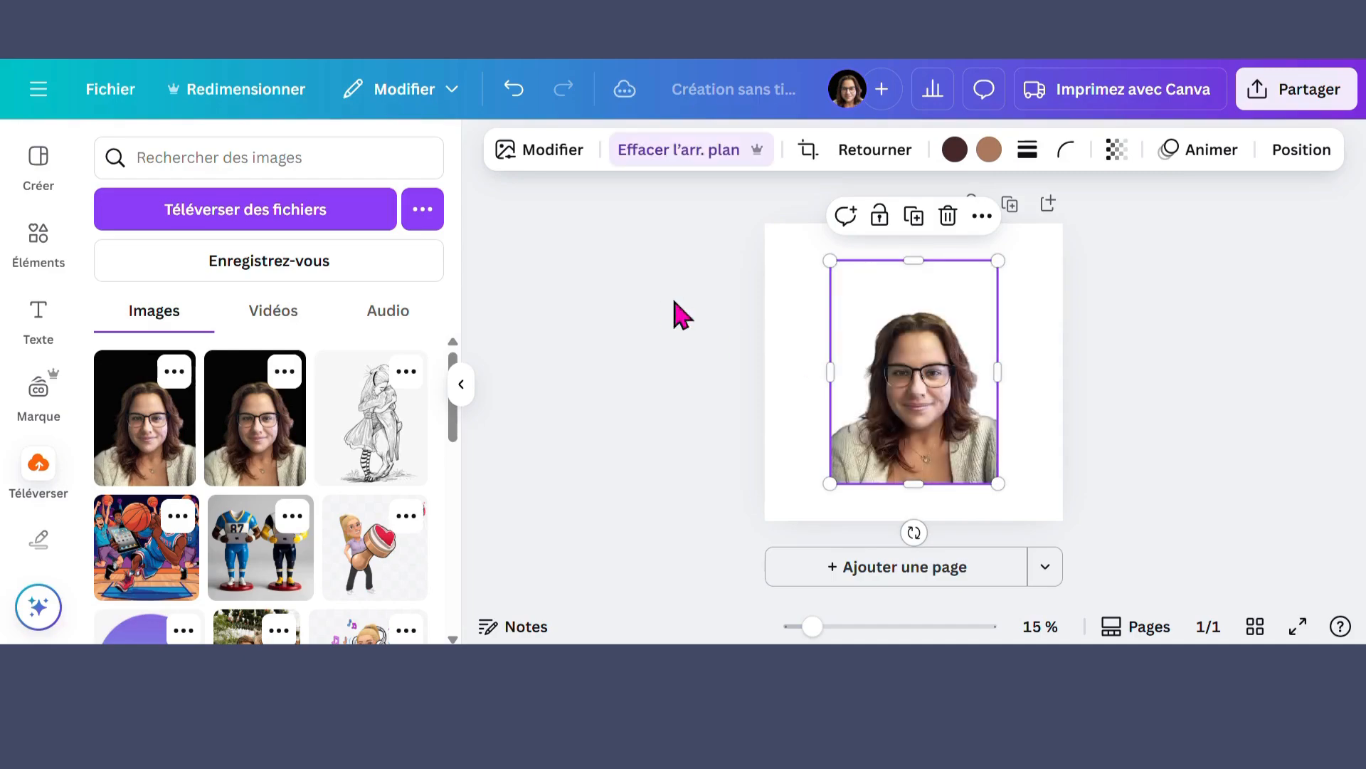
Step: Try the default yellow-to-pink gradient as the page background and remove it again
{"action": "scroll", "coordinate": [32, 356], "scroll_direction": "down", "scroll_amount": 5}
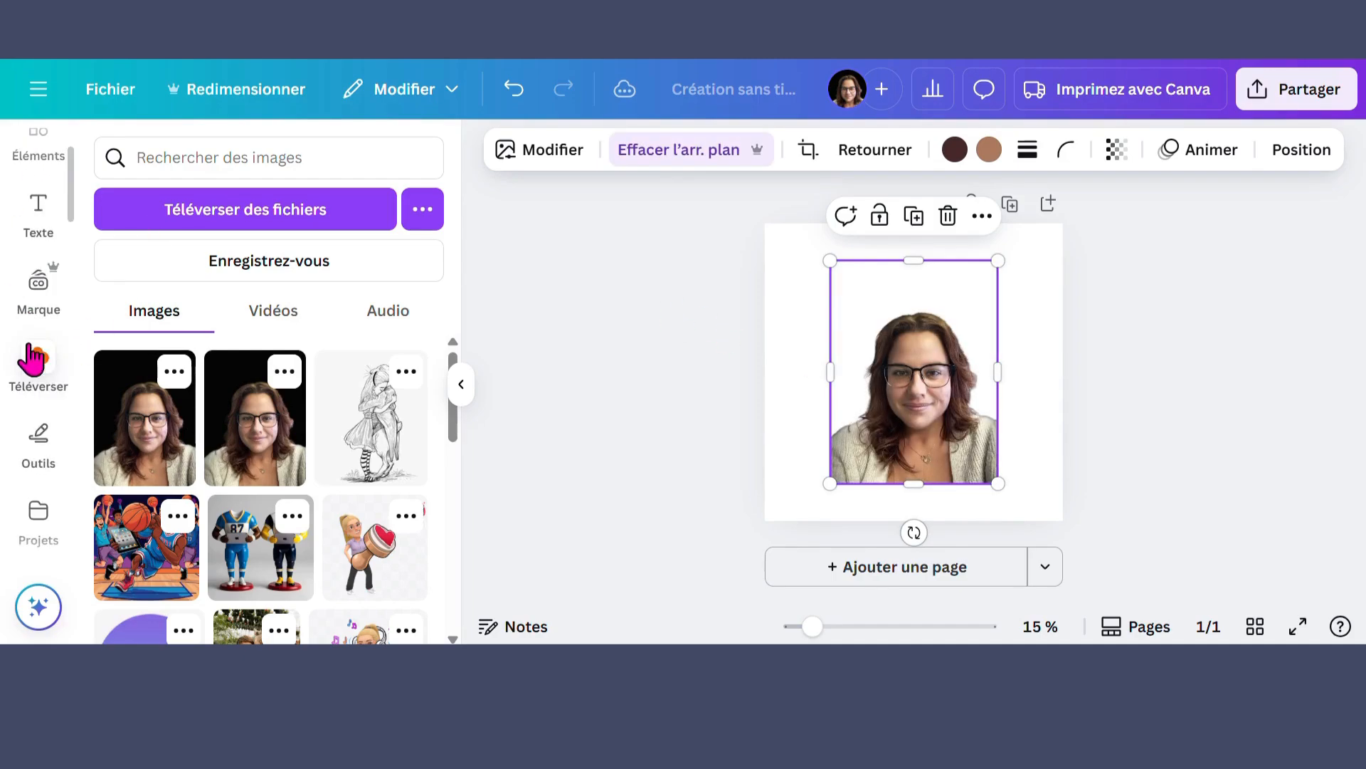
{"action": "left_click", "coordinate": [818, 285]}
{"action": "left_click", "coordinate": [830, 258]}
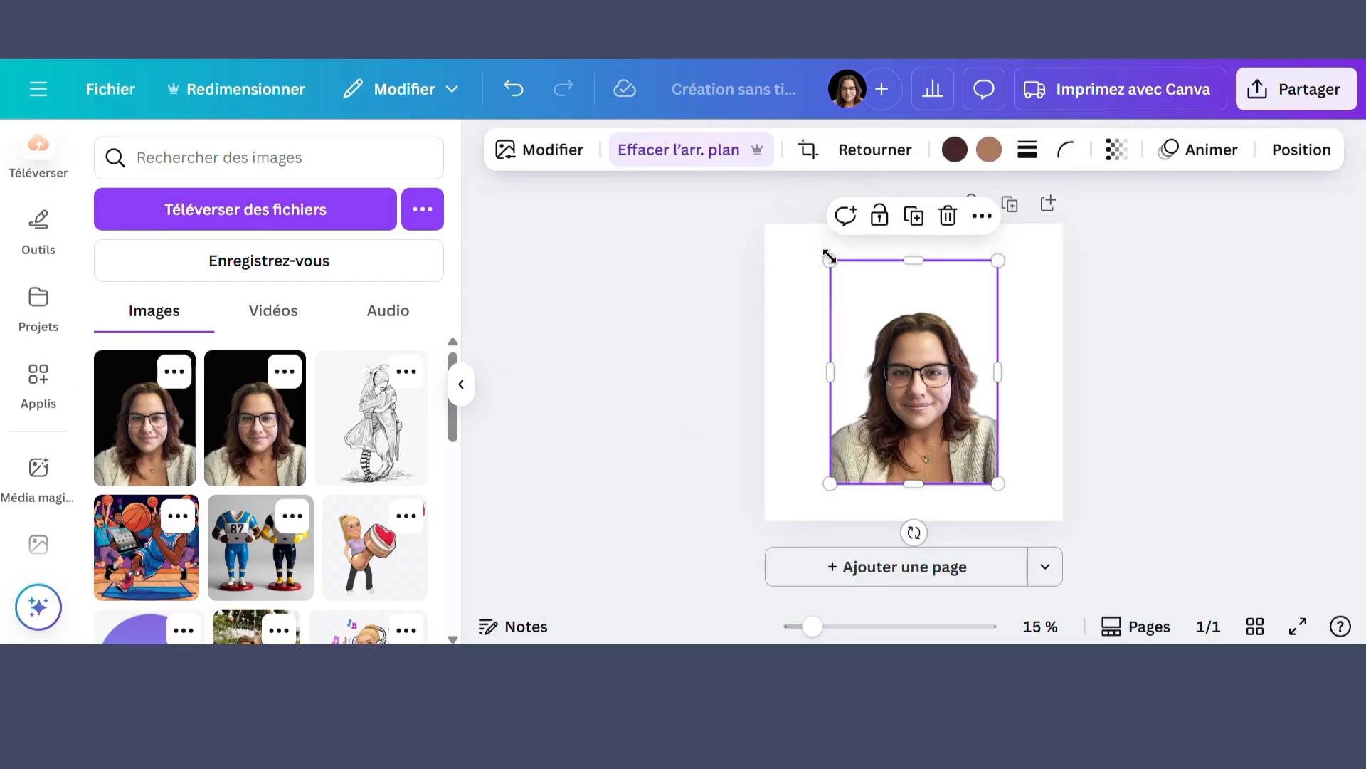
{"action": "left_click", "coordinate": [800, 286]}
{"action": "left_click", "coordinate": [838, 153]}
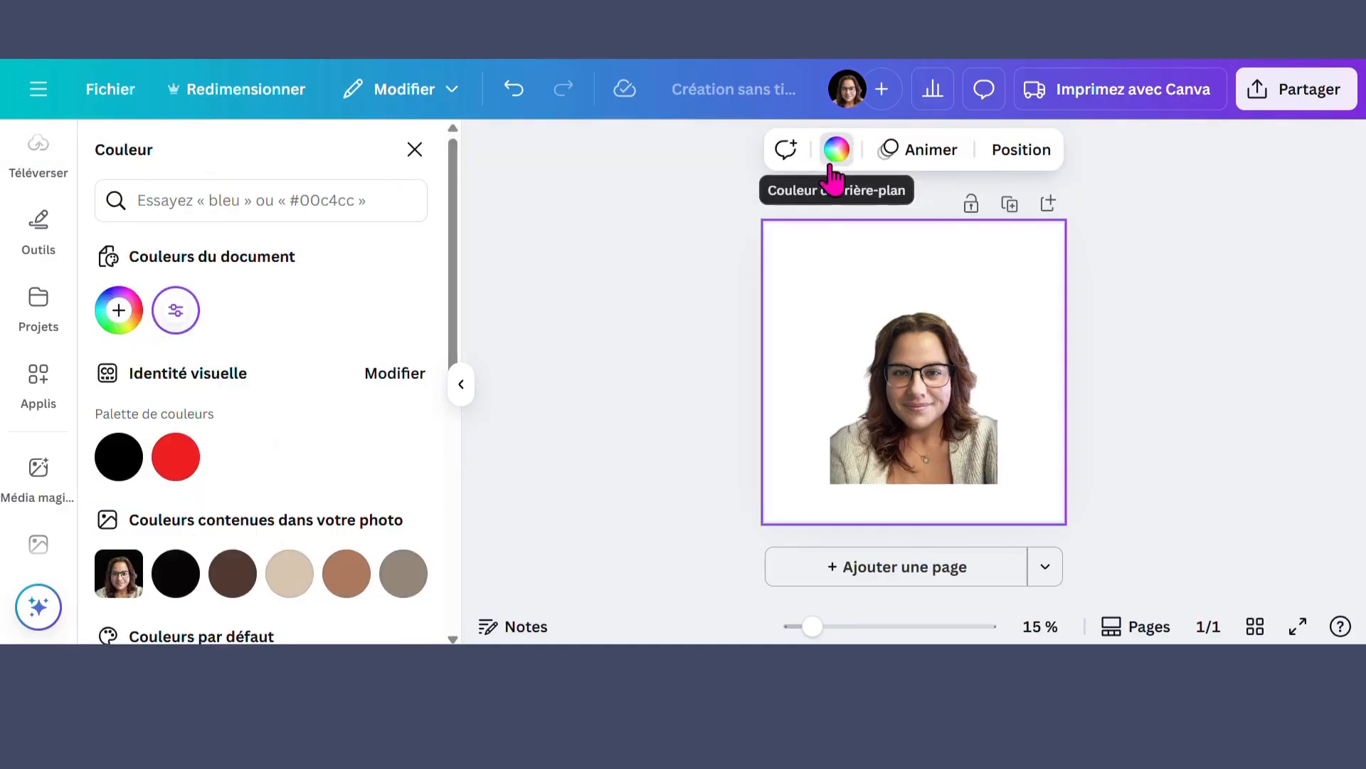
{"action": "scroll", "coordinate": [276, 374], "scroll_direction": "down", "scroll_amount": 5}
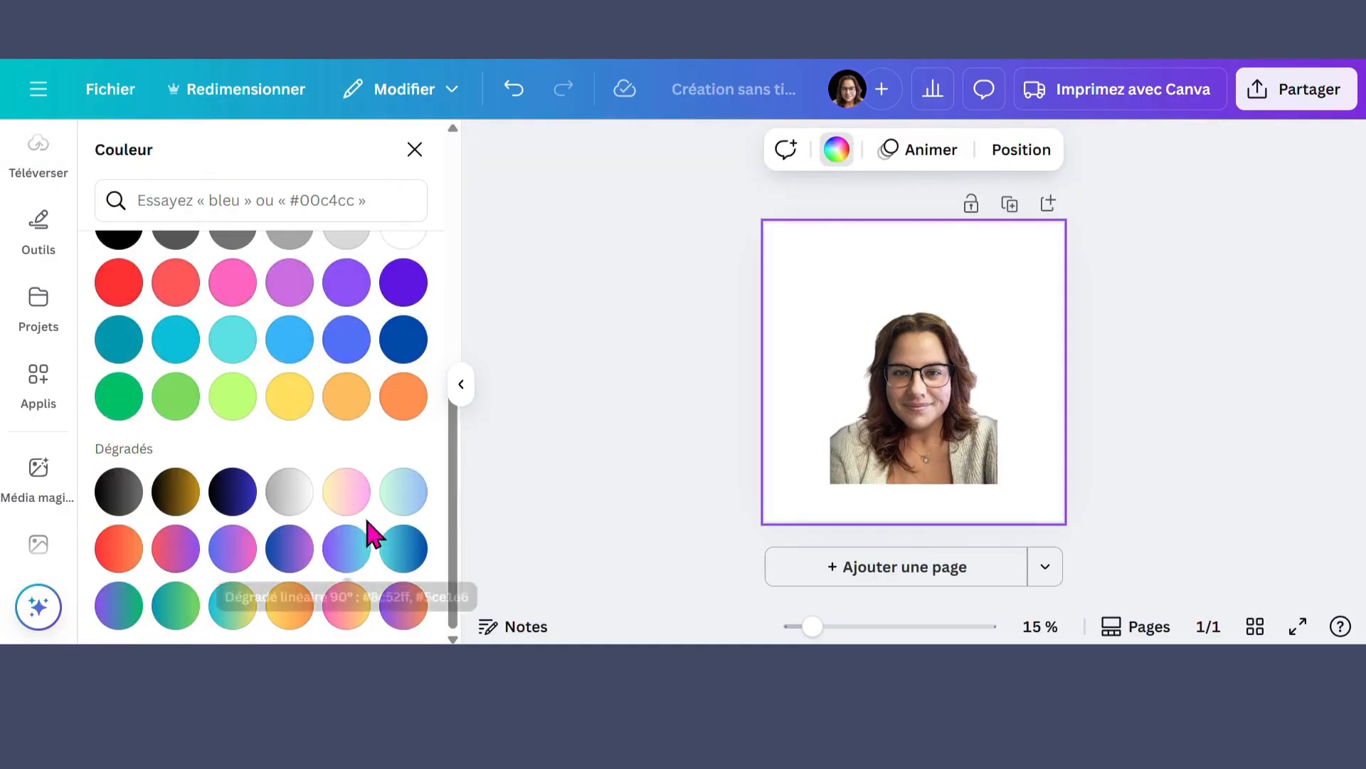
{"action": "left_click", "coordinate": [351, 498]}
{"action": "scroll", "coordinate": [259, 334], "scroll_direction": "up", "scroll_amount": 5}
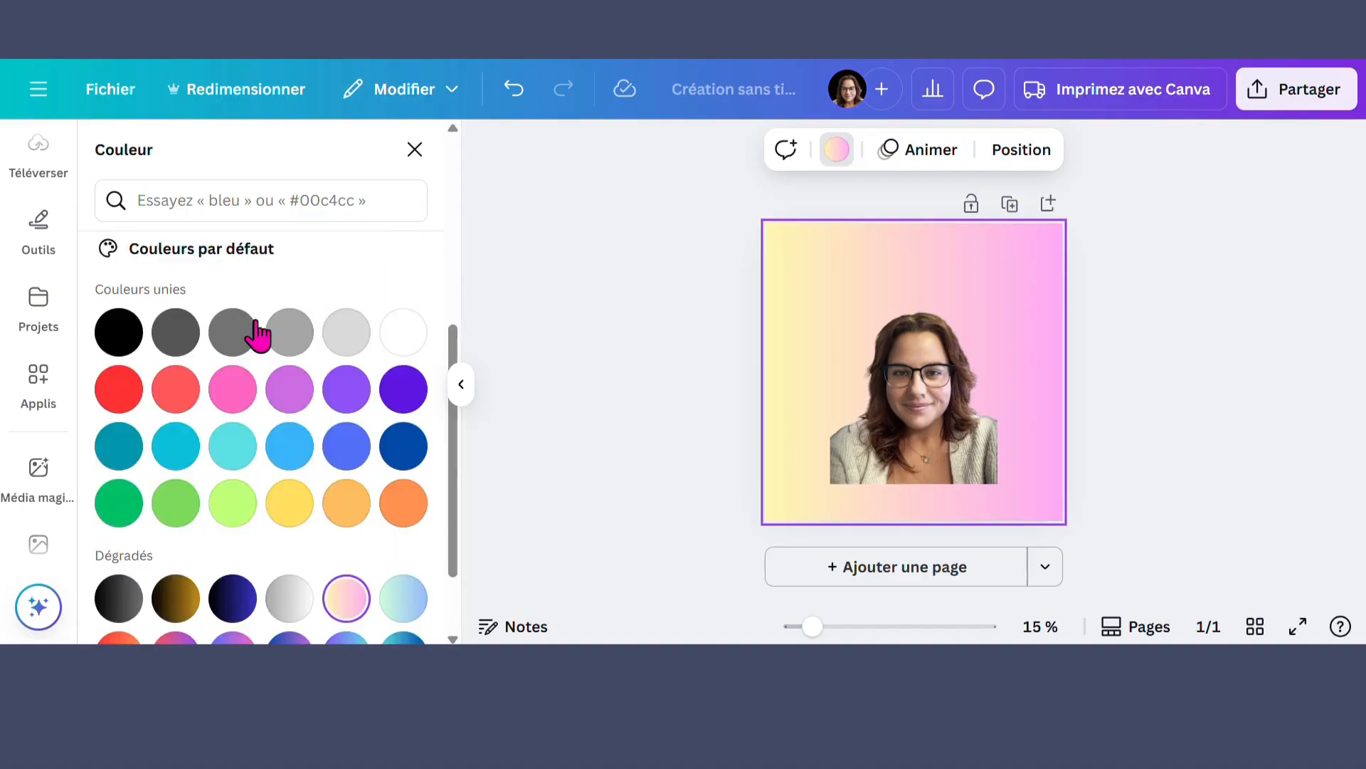
{"action": "left_click", "coordinate": [118, 311]}
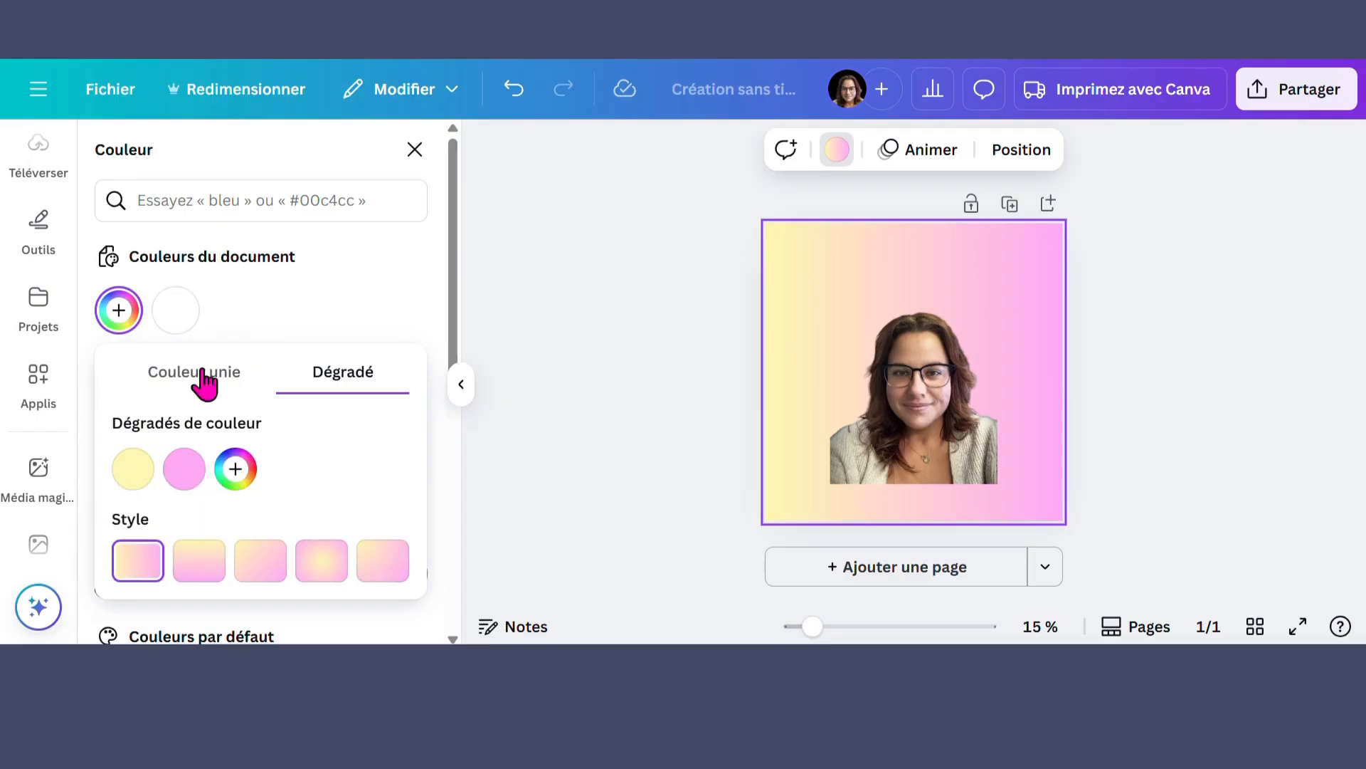
{"action": "left_click", "coordinate": [417, 151]}
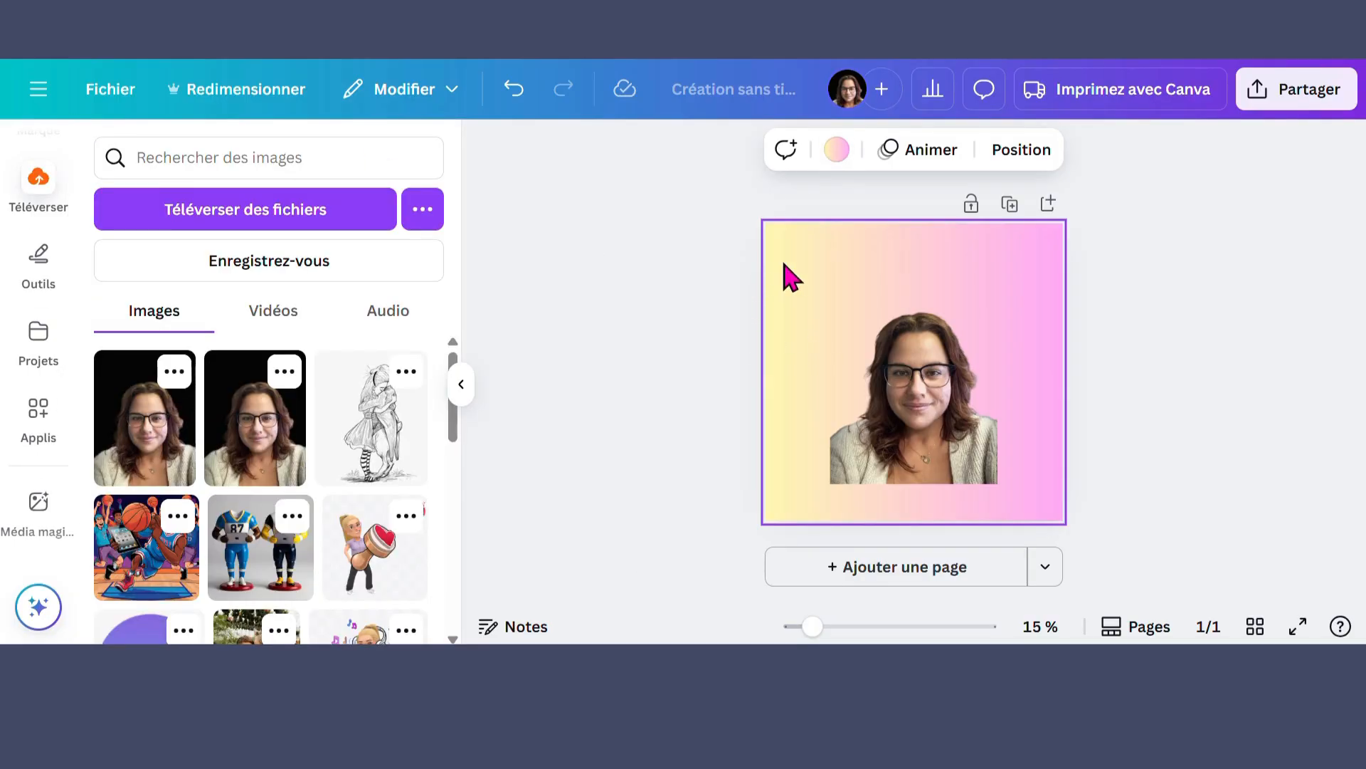
{"action": "key", "text": "Delete"}
Step: Search the background library for "cactus"
{"action": "scroll", "coordinate": [35, 423], "scroll_direction": "down", "scroll_amount": 3}
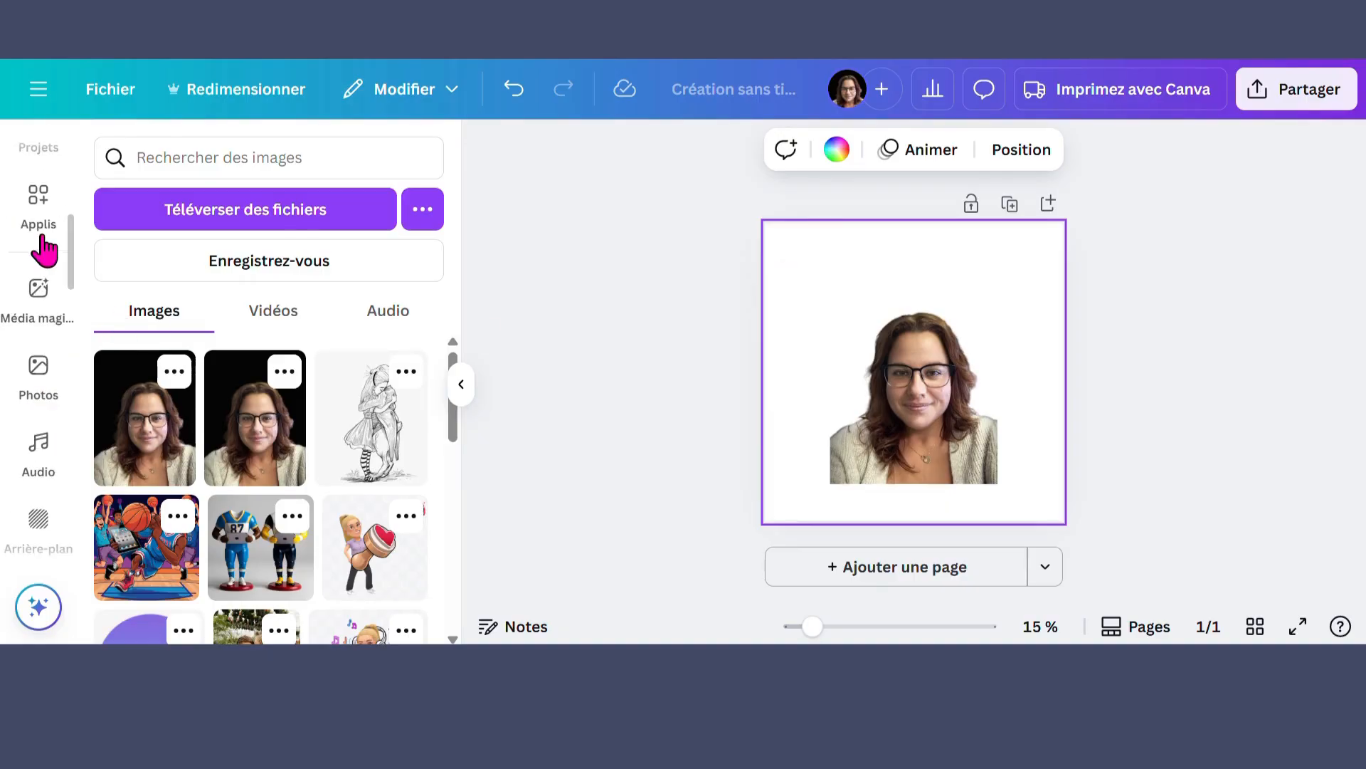
{"action": "scroll", "coordinate": [41, 427], "scroll_direction": "down", "scroll_amount": 2}
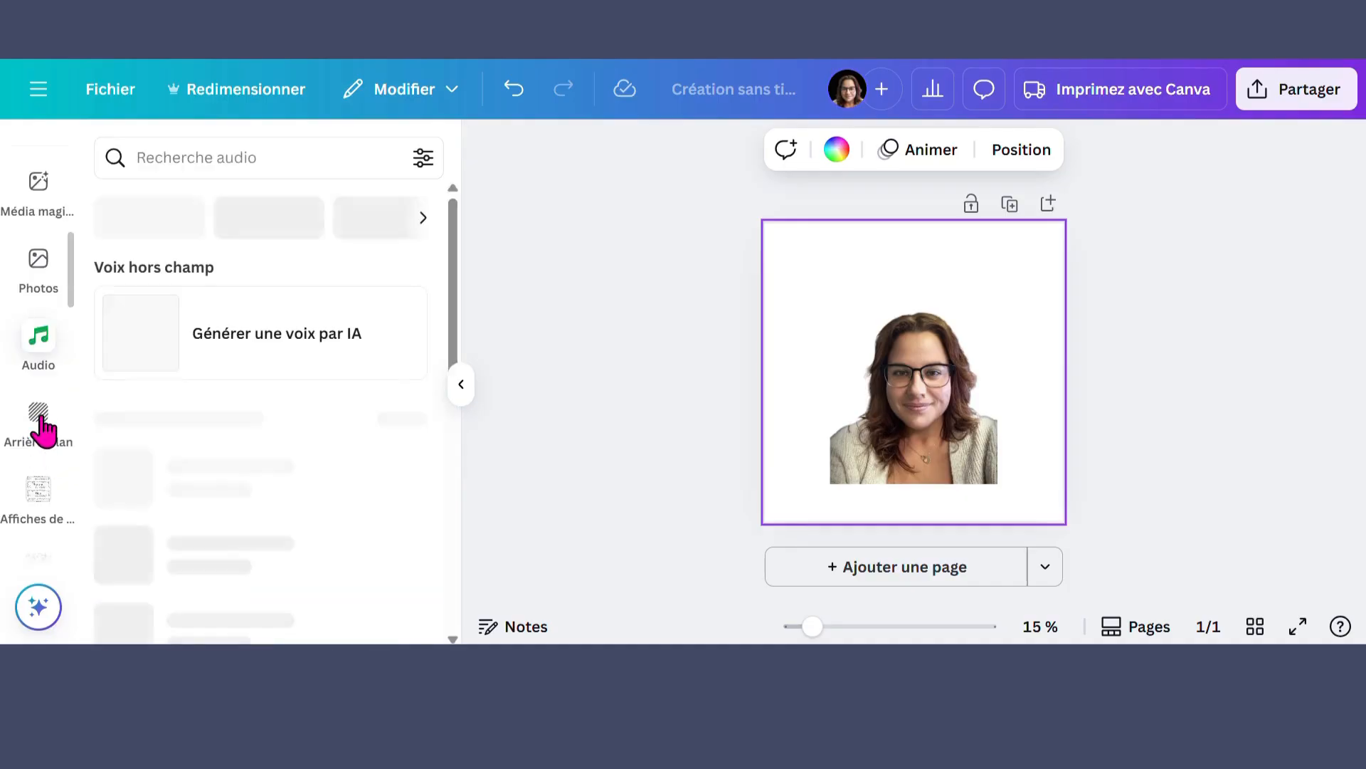
{"action": "left_click", "coordinate": [39, 420]}
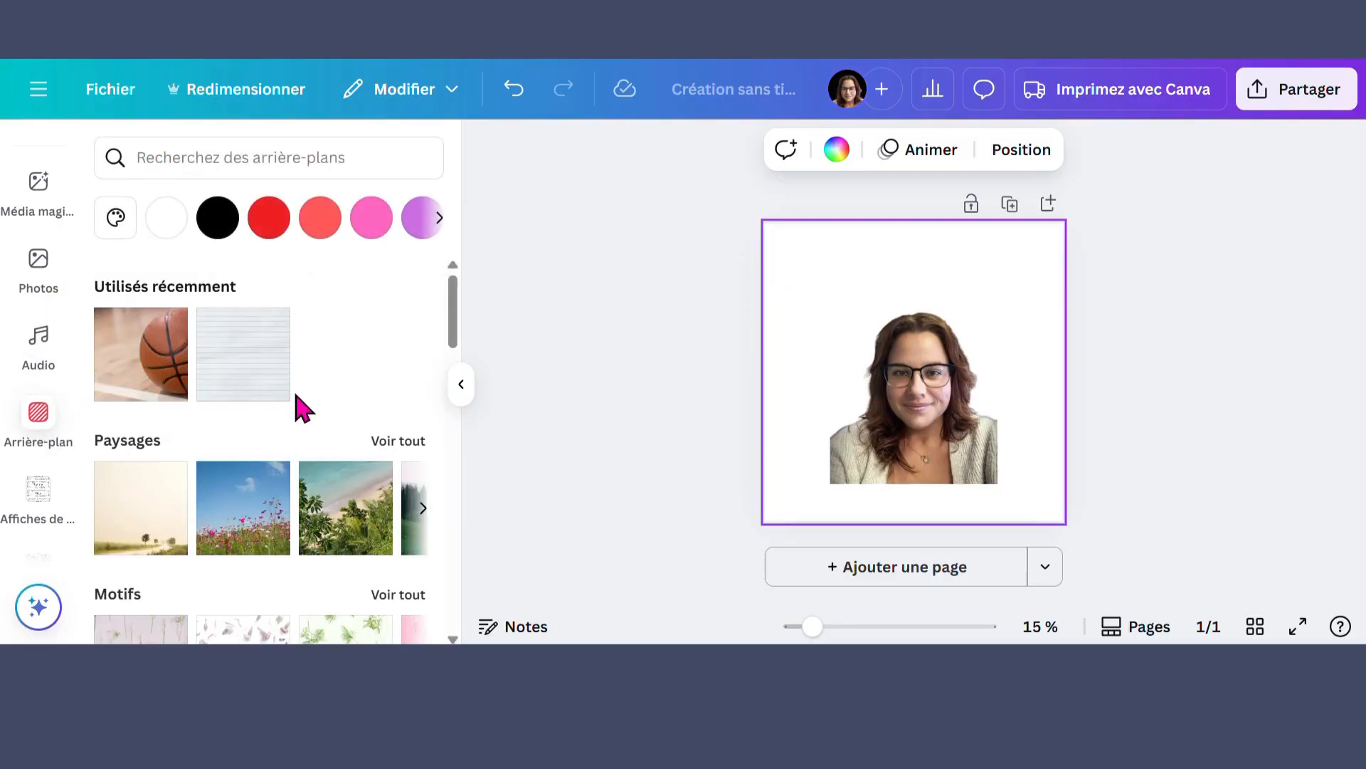
{"action": "left_click", "coordinate": [242, 166]}
{"action": "type", "text": "cactus"}
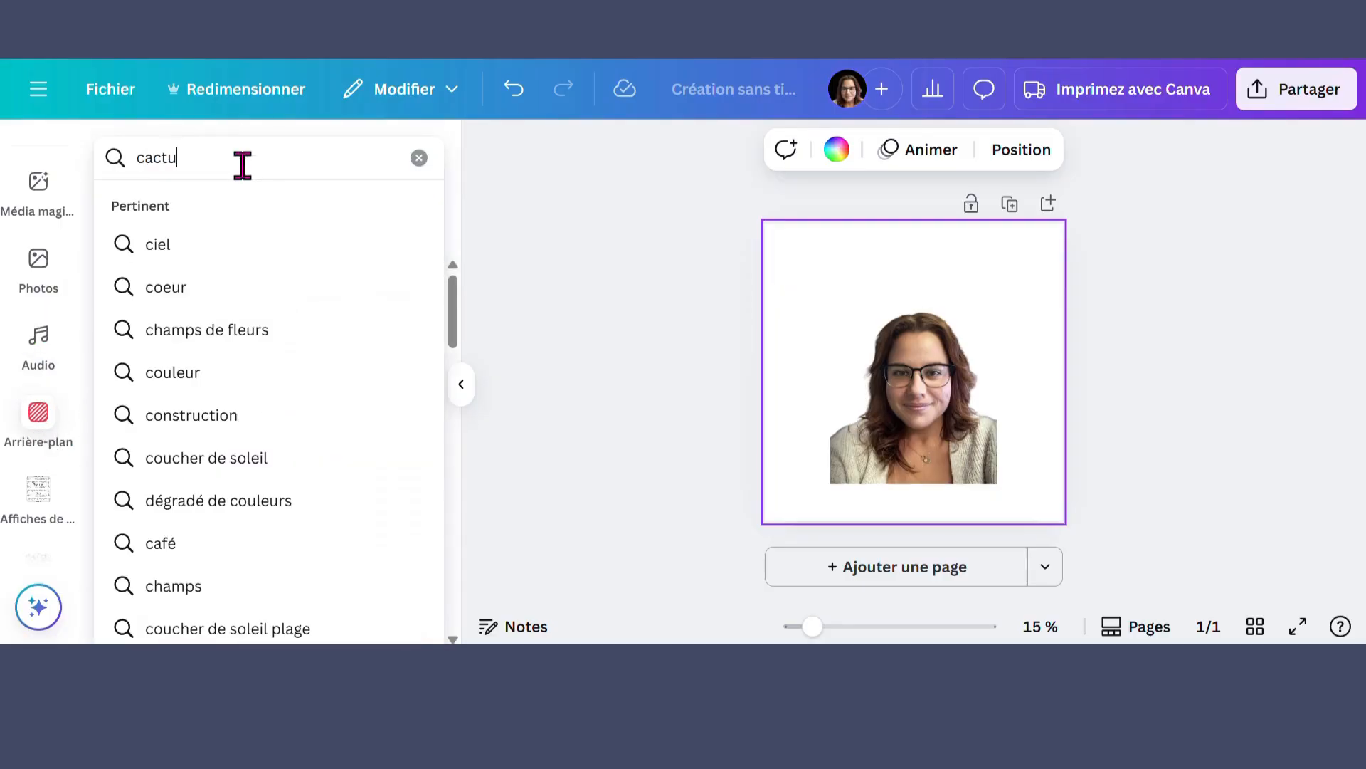
{"action": "key", "text": "Return"}
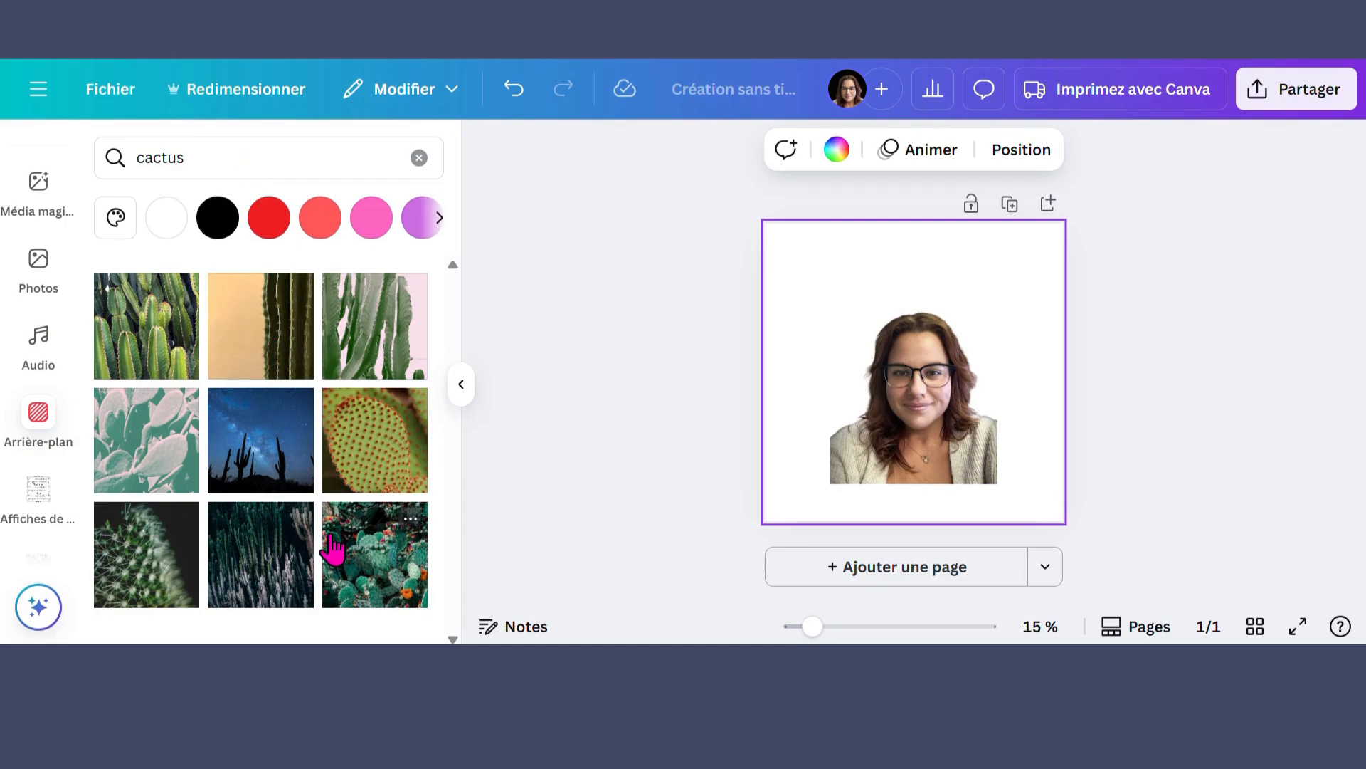
Step: Search the elements for "cactus" and show all matching illustrations
{"action": "scroll", "coordinate": [49, 357], "scroll_direction": "up", "scroll_amount": 6}
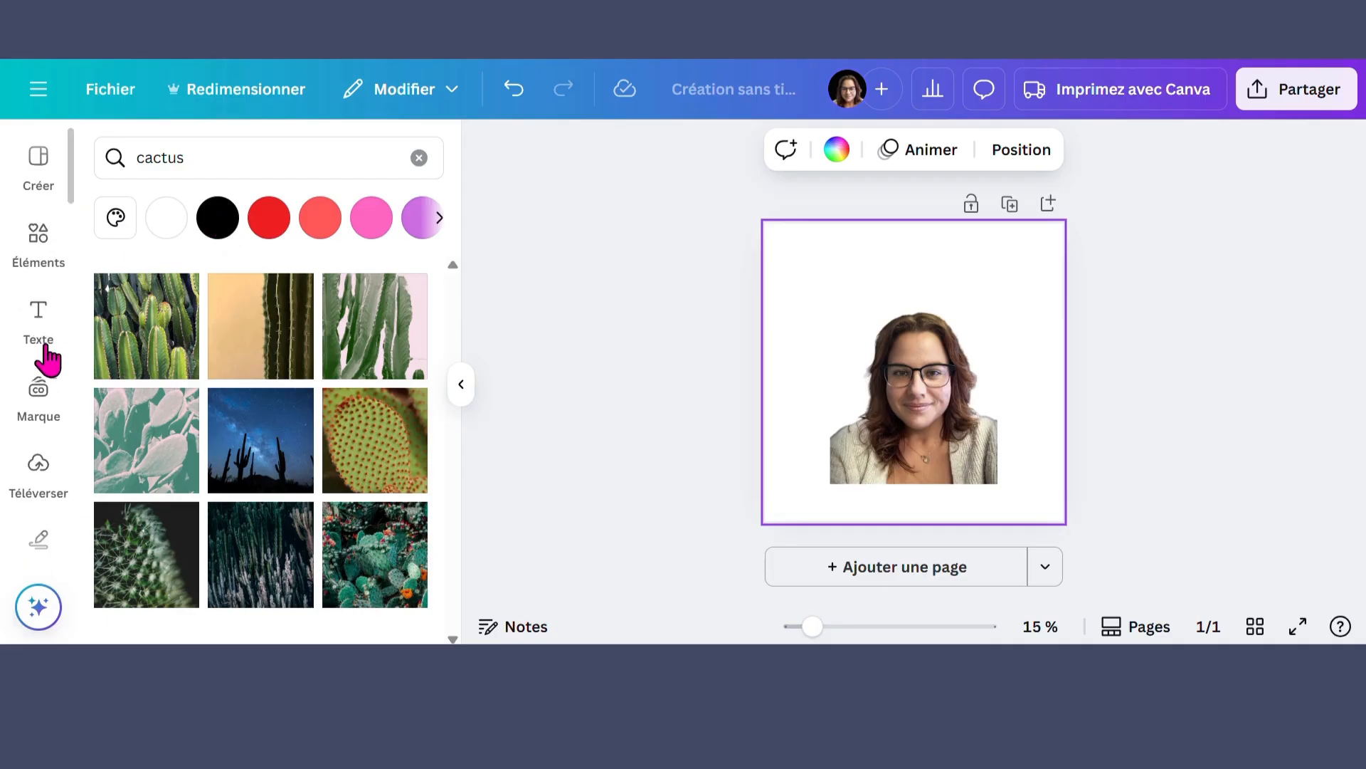
{"action": "left_click", "coordinate": [38, 235]}
{"action": "left_click", "coordinate": [269, 154]}
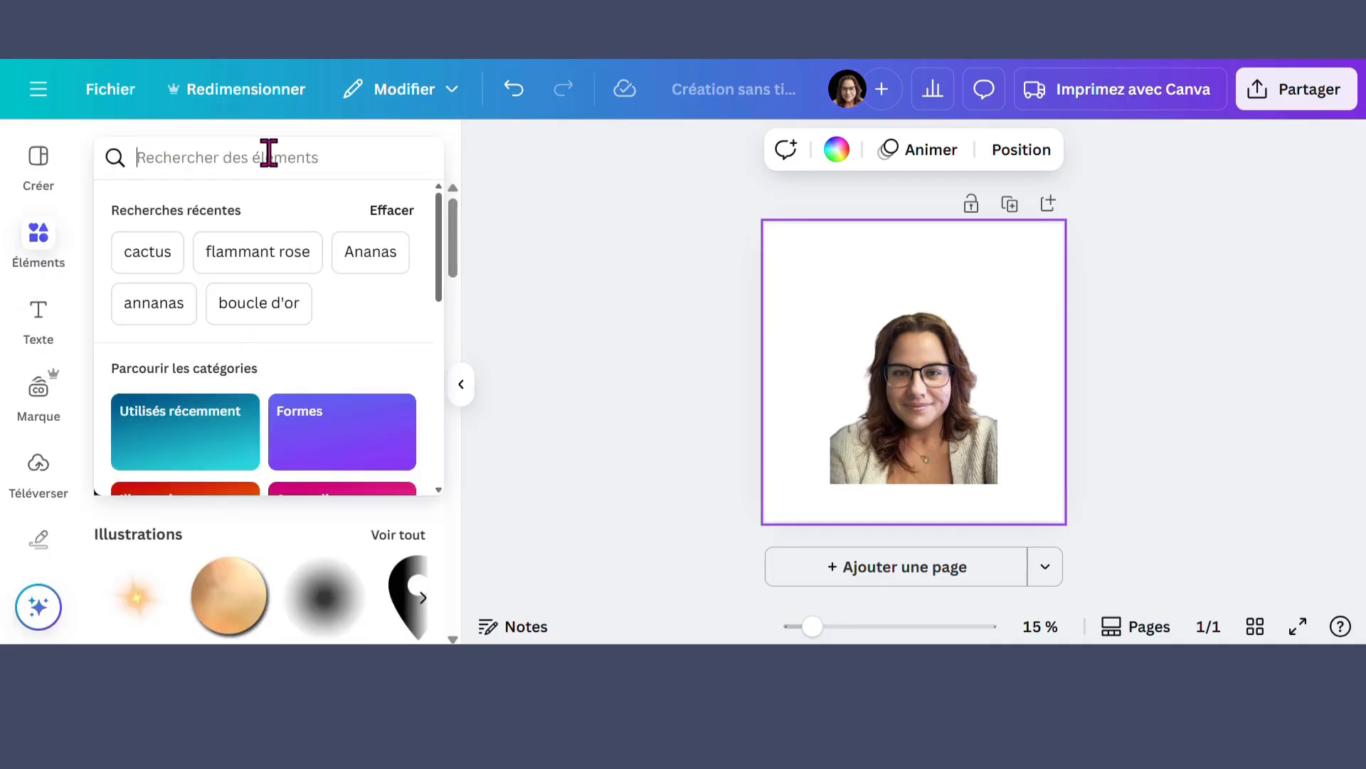
{"action": "type", "text": "cactus"}
{"action": "key", "text": "Return"}
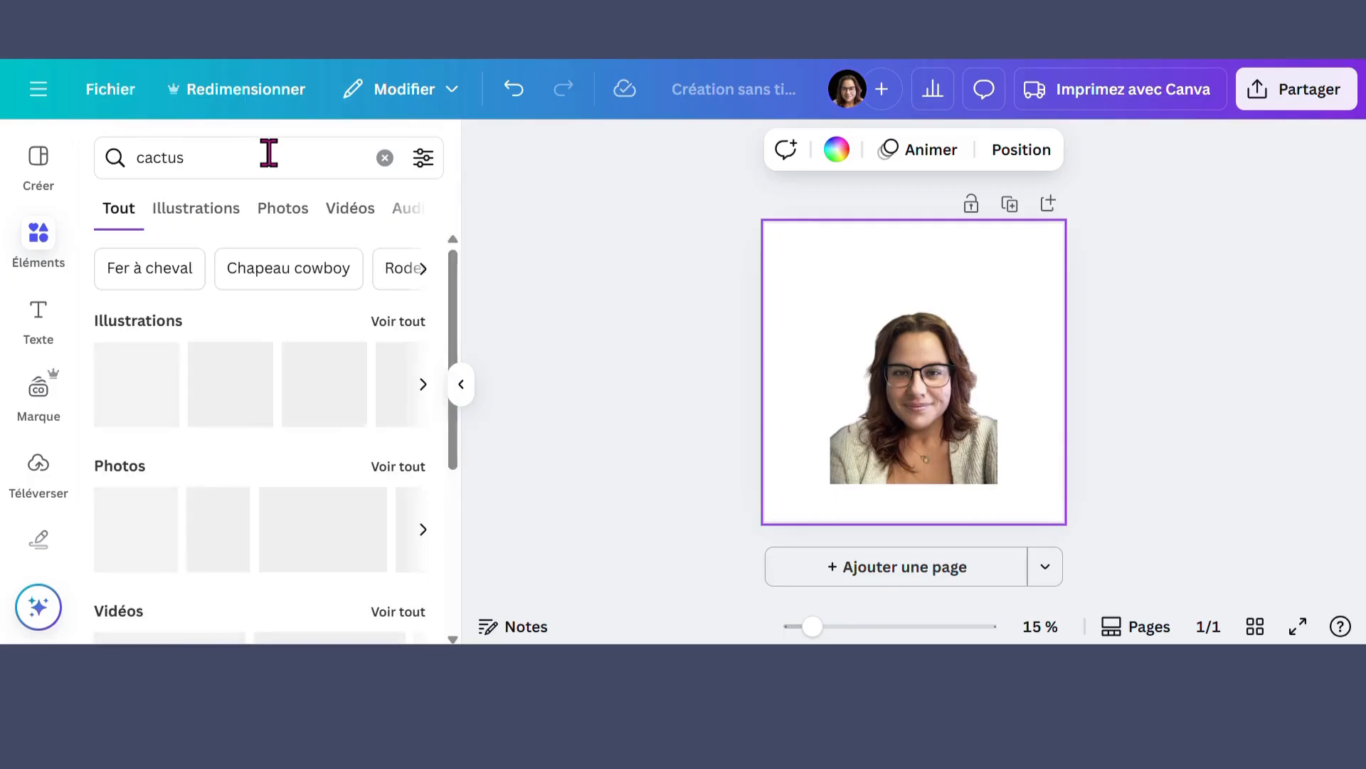
{"action": "left_click", "coordinate": [398, 323]}
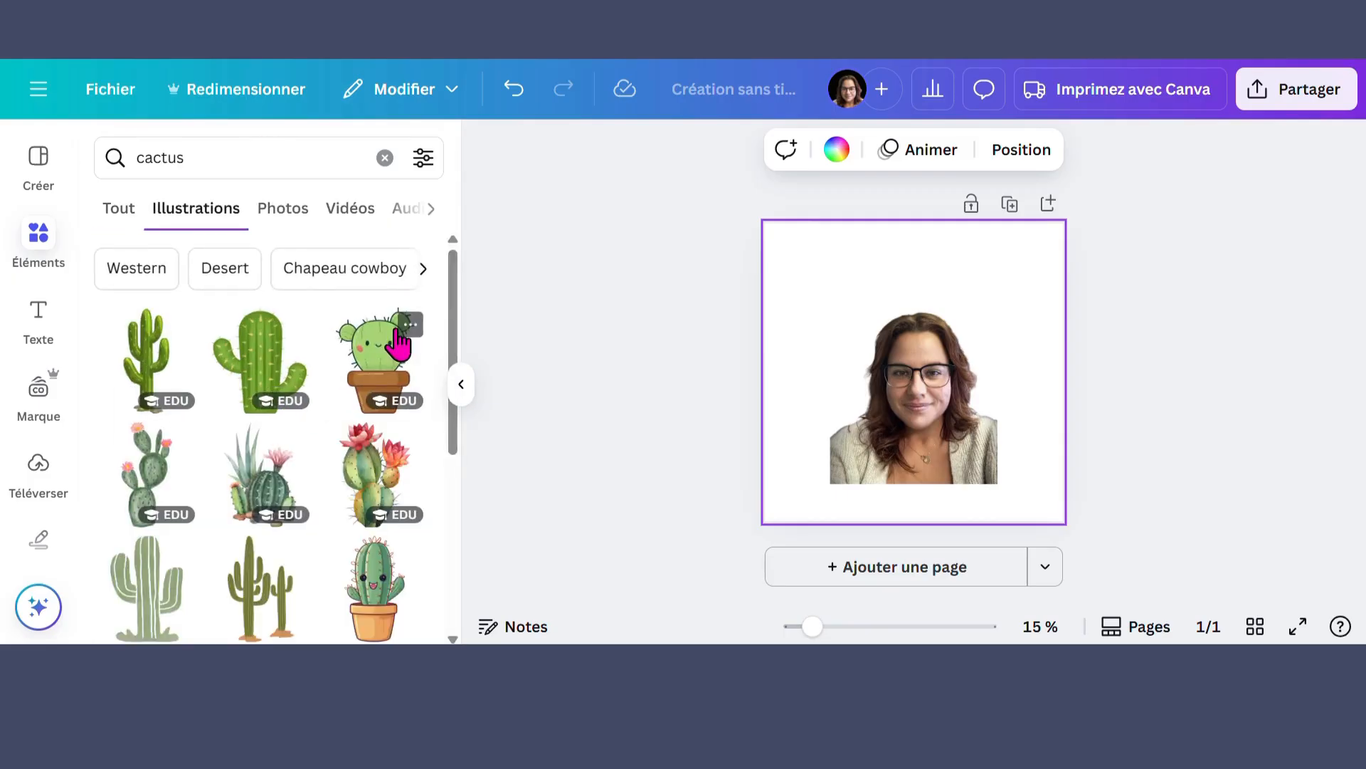
Step: Add the illustration with the repeating green cactus pattern and enlarge it to cover the whole page
{"action": "scroll", "coordinate": [398, 341], "scroll_direction": "down", "scroll_amount": 5}
{"action": "left_click", "coordinate": [151, 512]}
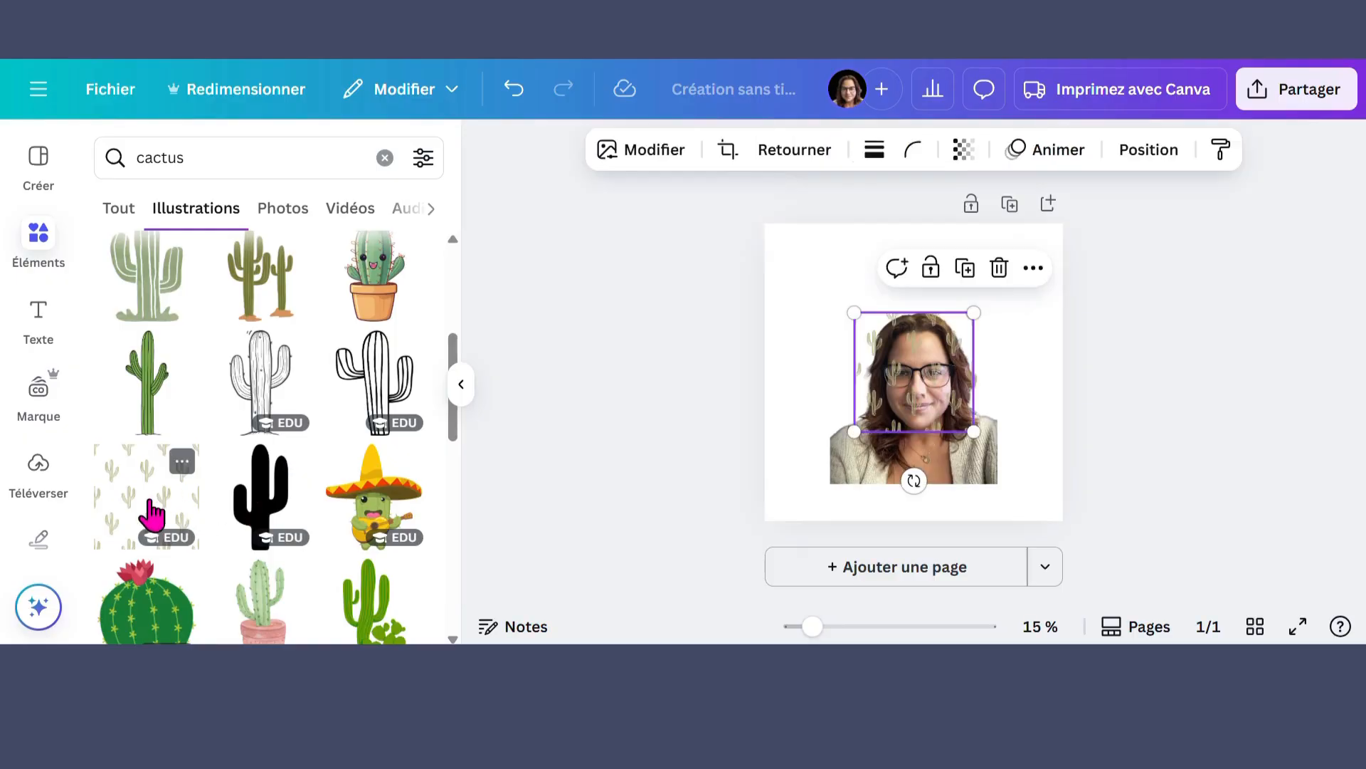
{"action": "left_click_drag", "start_coordinate": [934, 385], "coordinate": [830, 283]}
{"action": "left_click_drag", "start_coordinate": [884, 344], "coordinate": [1098, 482]}
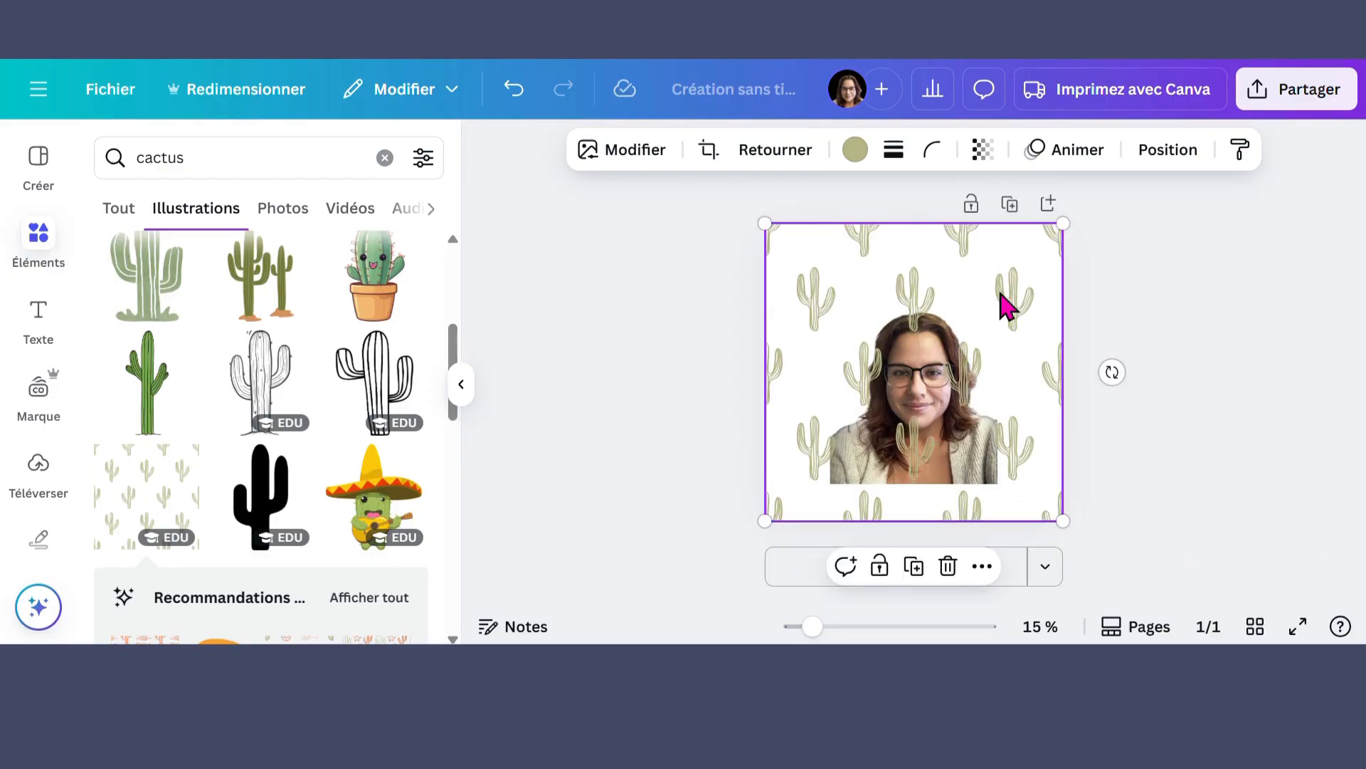
Step: Set the cactus pattern's colour to the custom yellow #E1DE32
{"action": "left_click", "coordinate": [860, 151]}
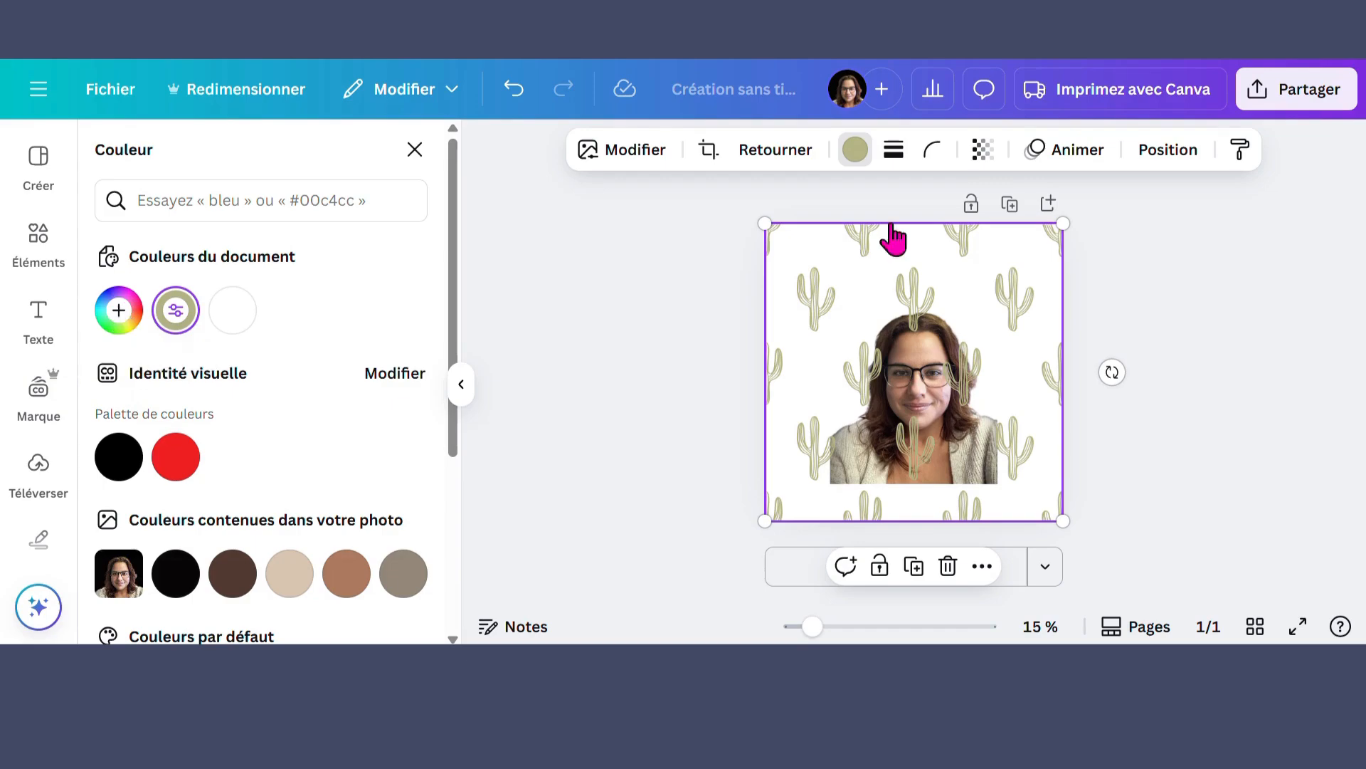
{"action": "left_click", "coordinate": [854, 153]}
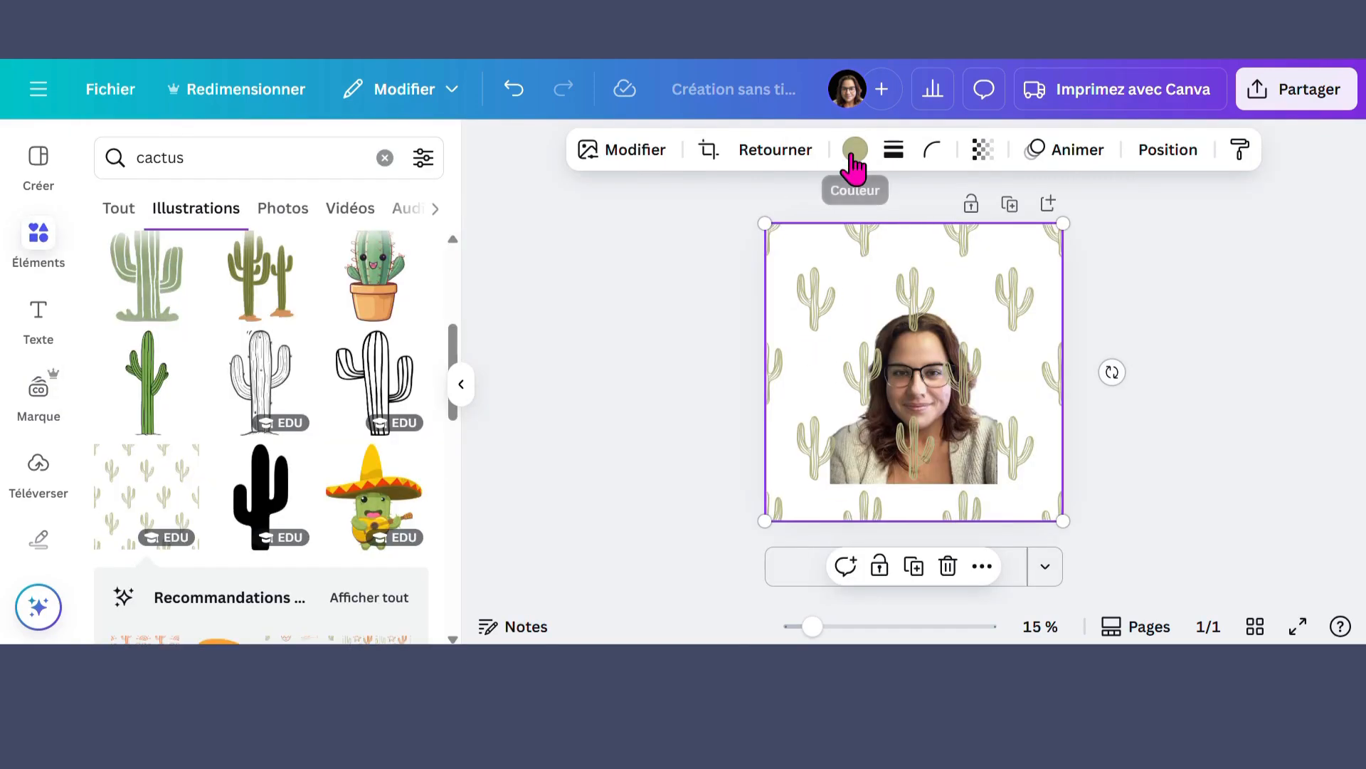
{"action": "left_click", "coordinate": [854, 153]}
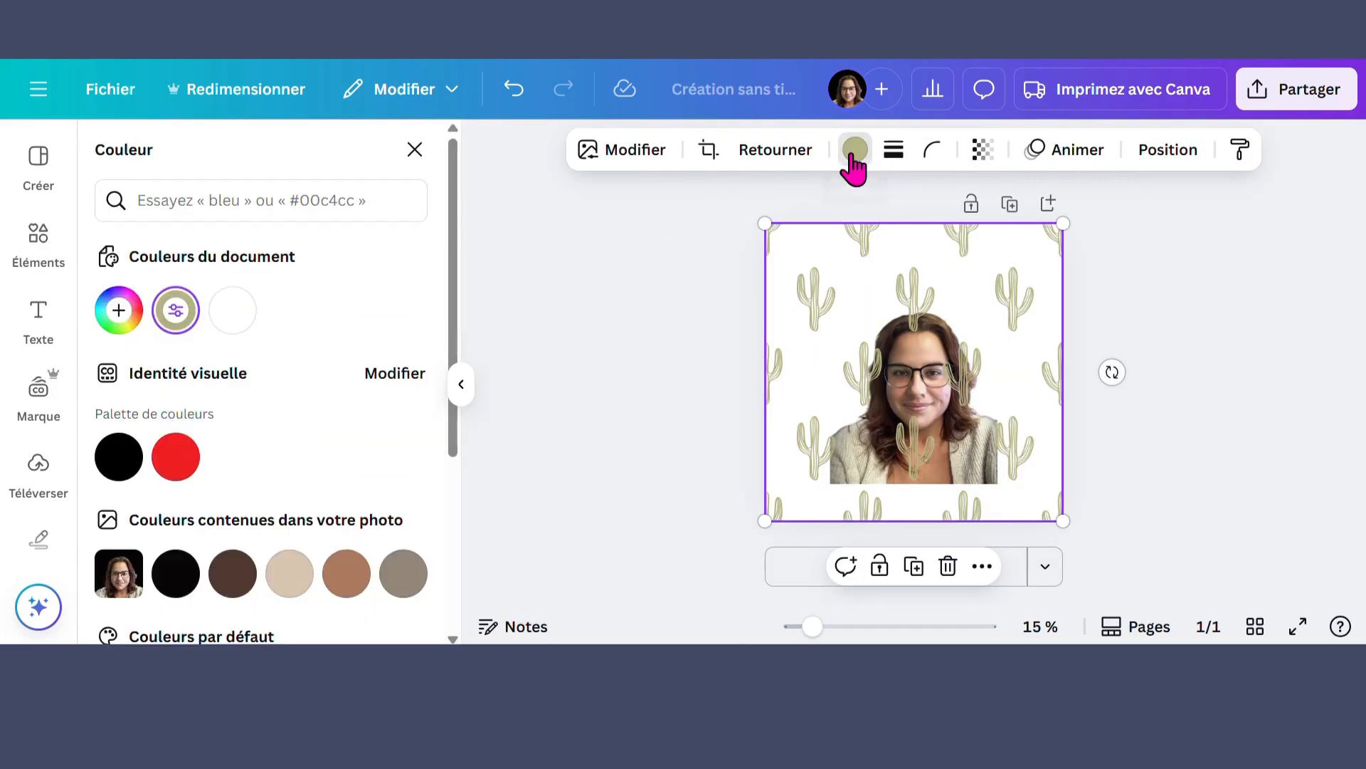
{"action": "left_click", "coordinate": [117, 308]}
{"action": "left_click_drag", "start_coordinate": [194, 395], "coordinate": [343, 374]}
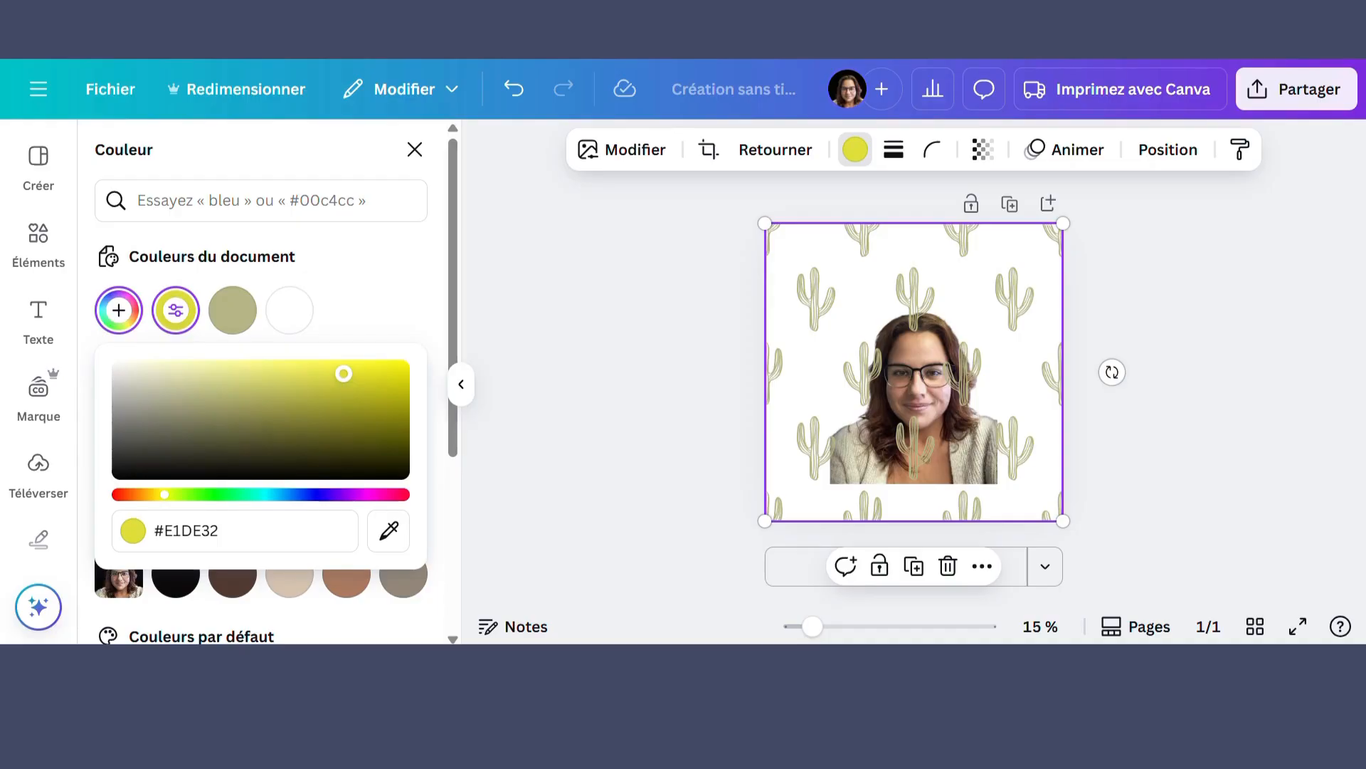
Step: Set the cactus pattern's colour to the default Lime (#c1ff72) and darken it to the custom green #8DCA3F
{"action": "left_click", "coordinate": [361, 318]}
{"action": "scroll", "coordinate": [342, 342], "scroll_direction": "down", "scroll_amount": 2}
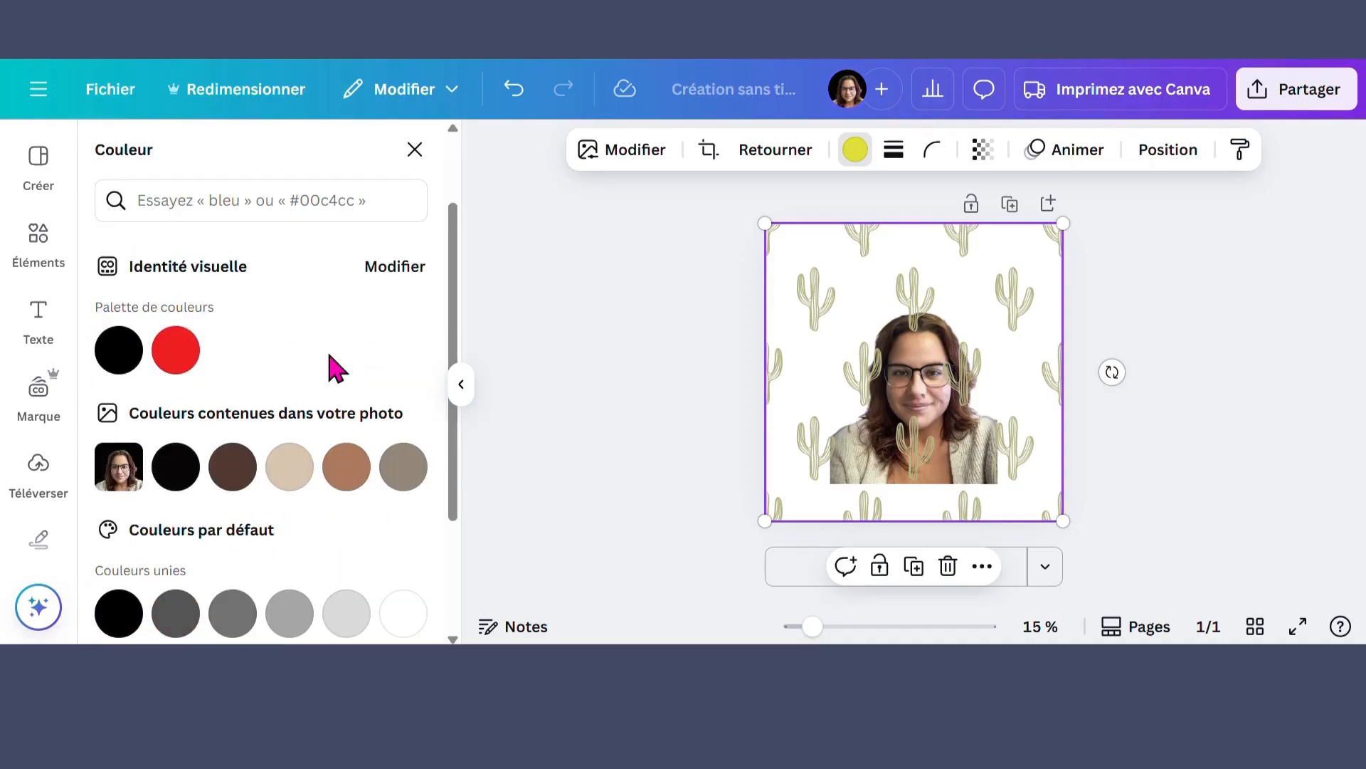
{"action": "scroll", "coordinate": [338, 368], "scroll_direction": "down", "scroll_amount": 3}
{"action": "left_click", "coordinate": [237, 611]}
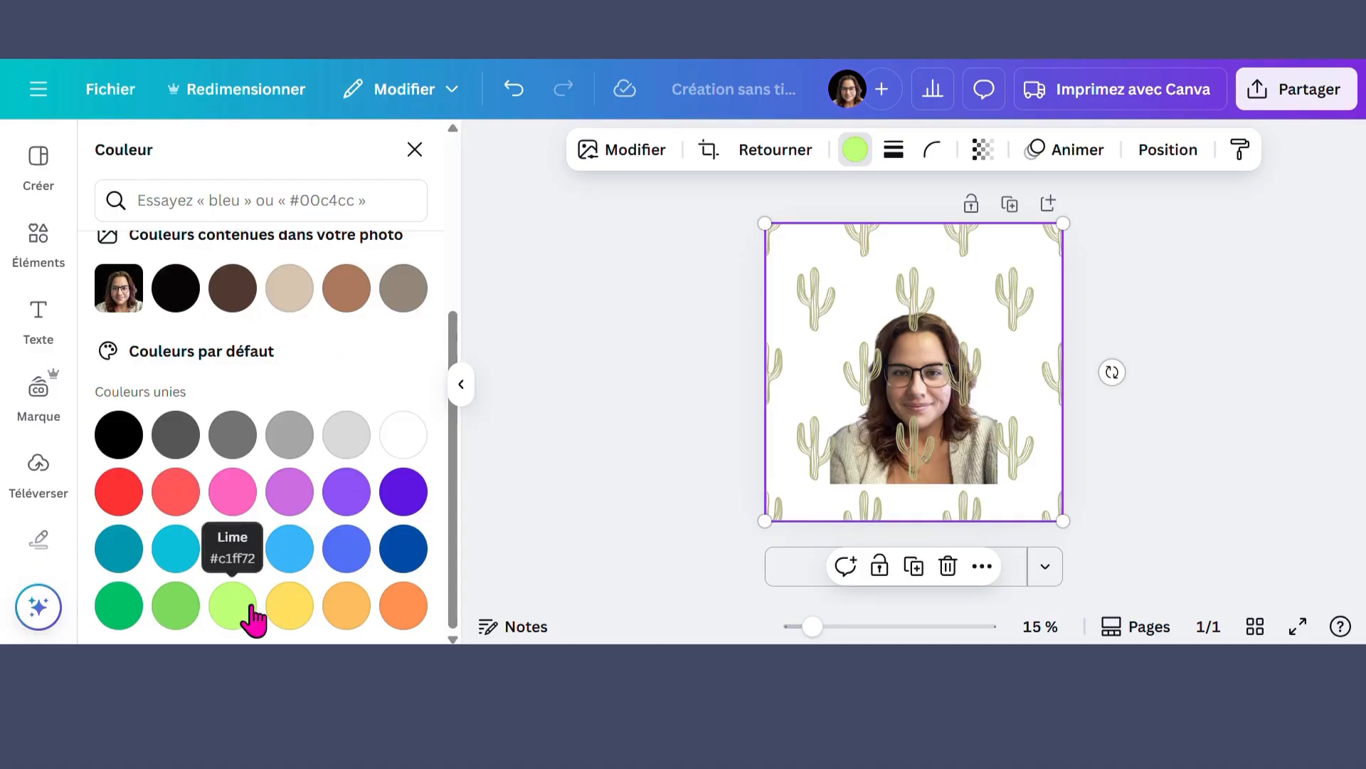
{"action": "scroll", "coordinate": [151, 306], "scroll_direction": "up", "scroll_amount": 3}
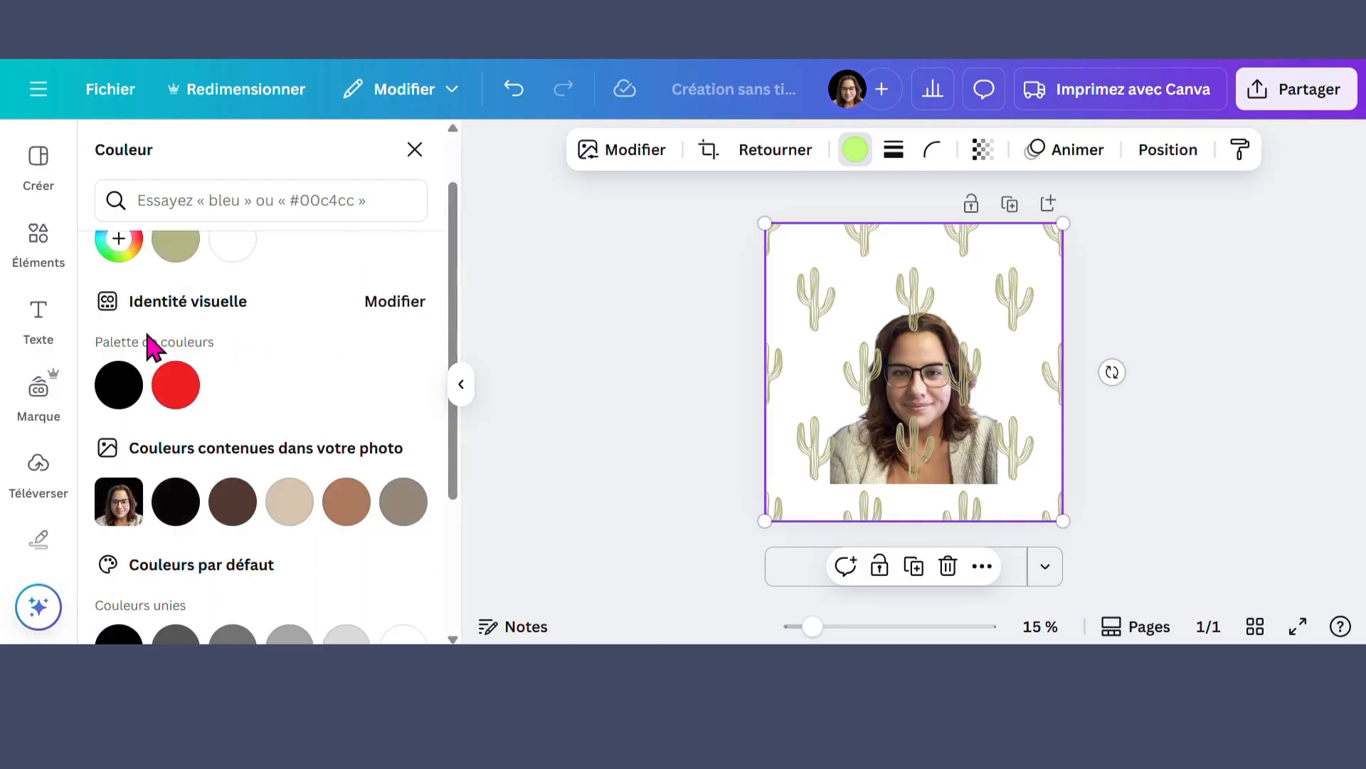
{"action": "left_click", "coordinate": [119, 245]}
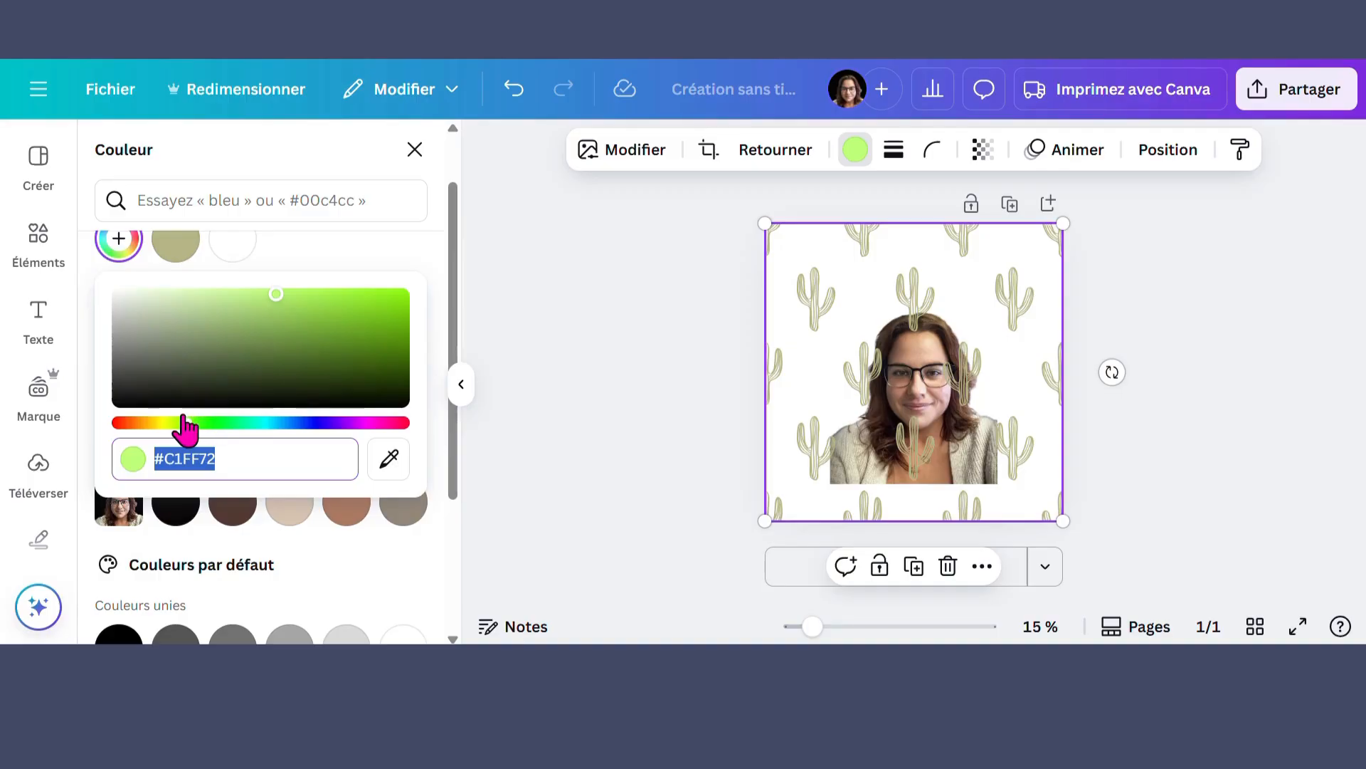
{"action": "left_click_drag", "start_coordinate": [276, 294], "coordinate": [314, 311]}
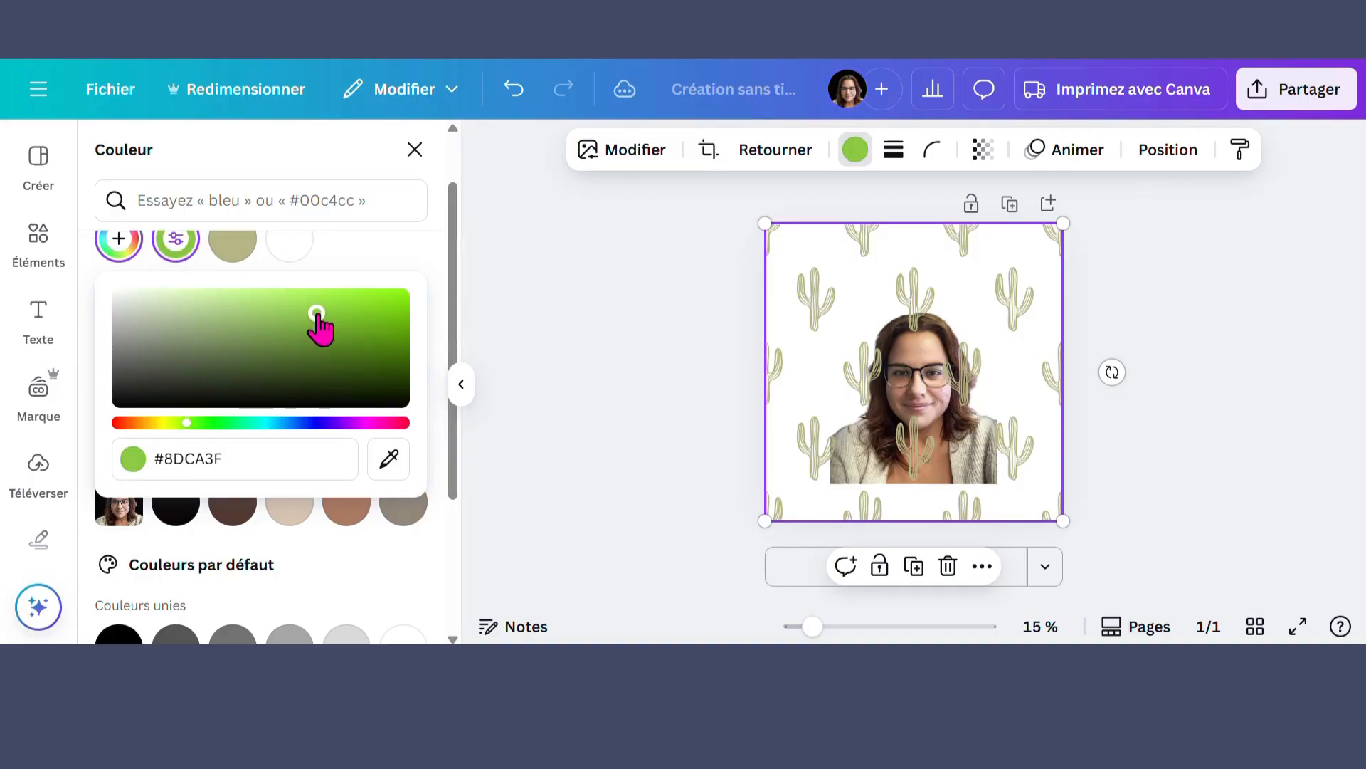
Step: Send the green cactus pattern to the very back, behind the portrait photo
{"action": "left_click", "coordinate": [374, 262]}
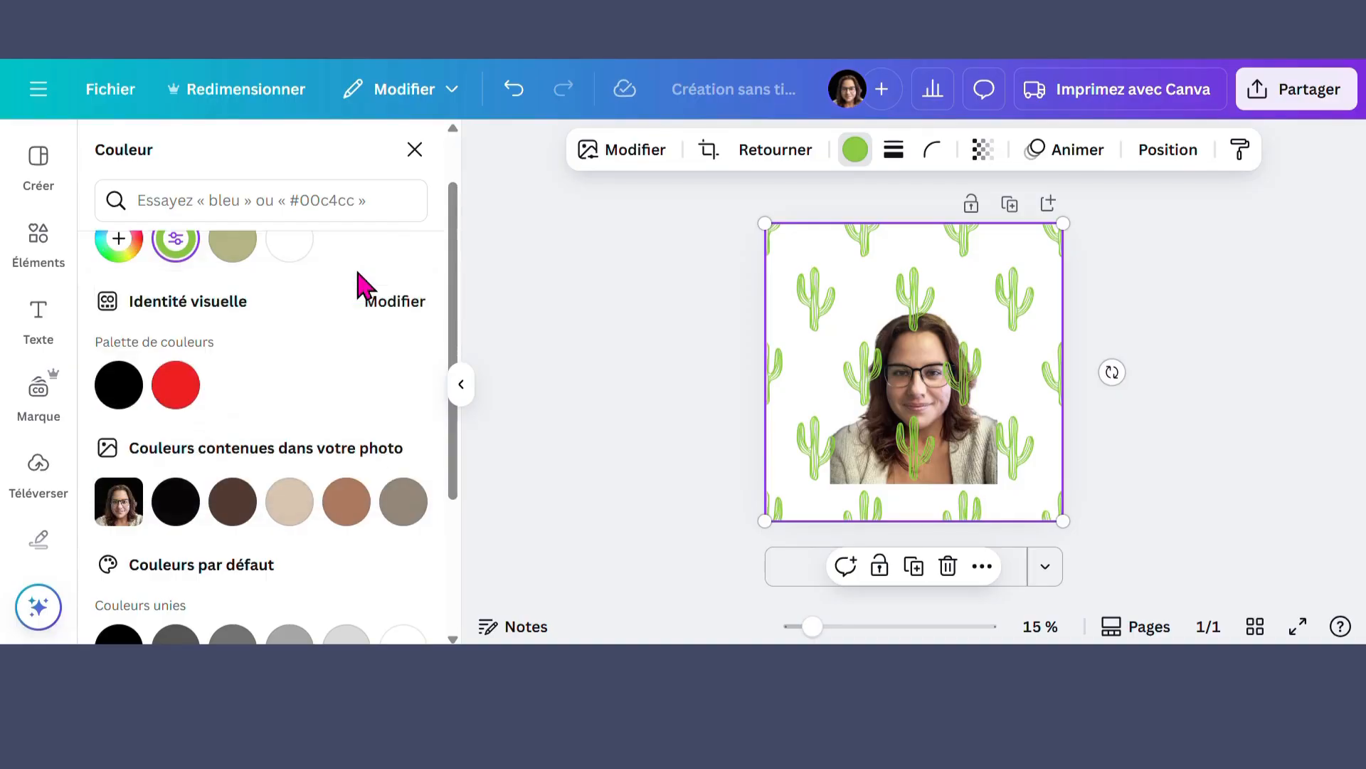
{"action": "left_click", "coordinate": [1169, 164]}
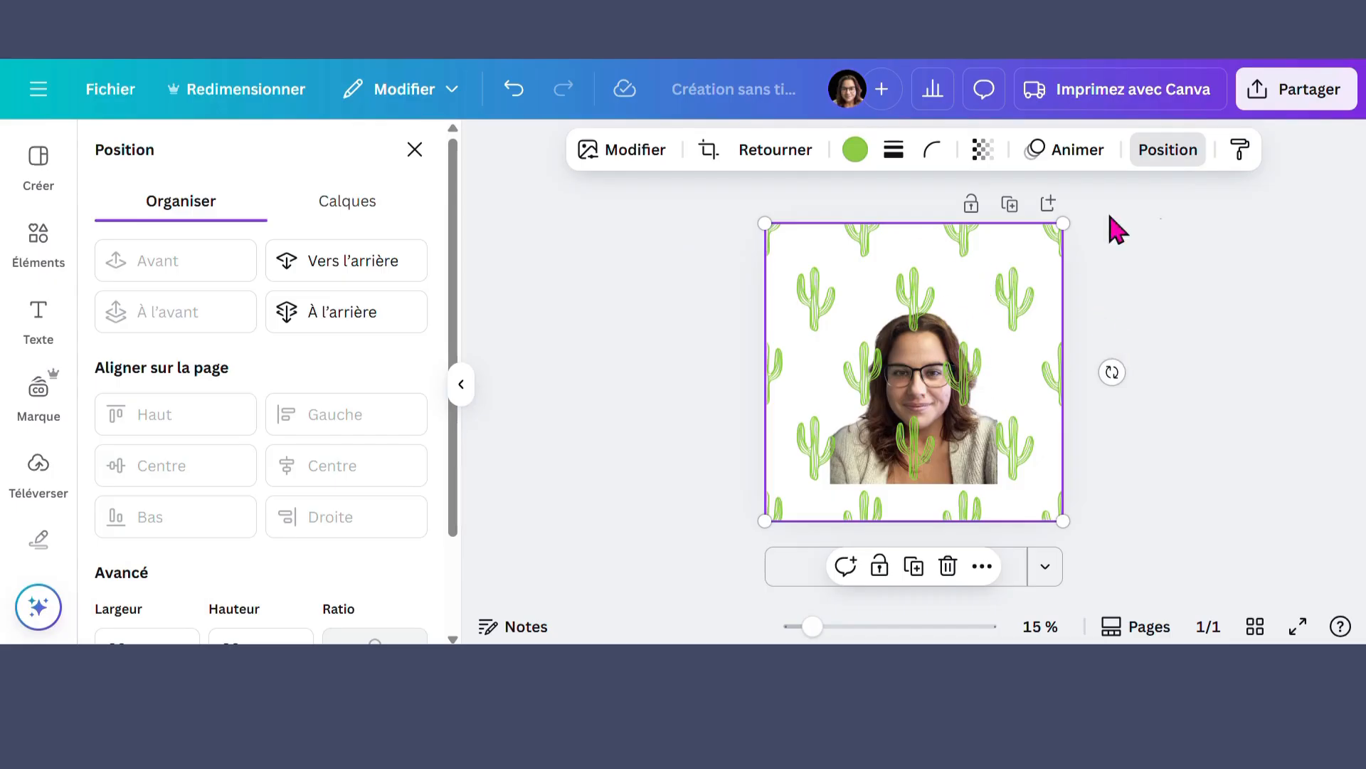
{"action": "left_click", "coordinate": [1171, 163]}
{"action": "left_click", "coordinate": [1169, 163]}
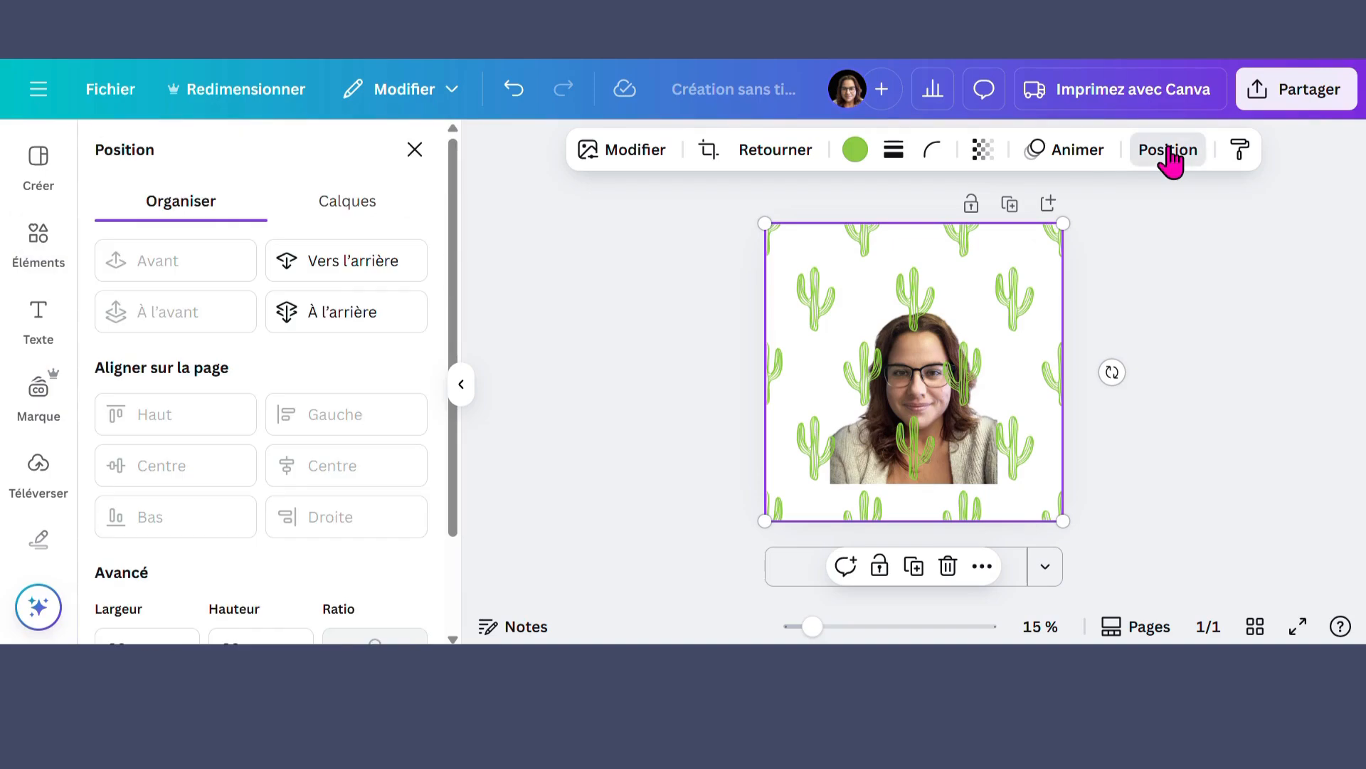
{"action": "left_click", "coordinate": [310, 313]}
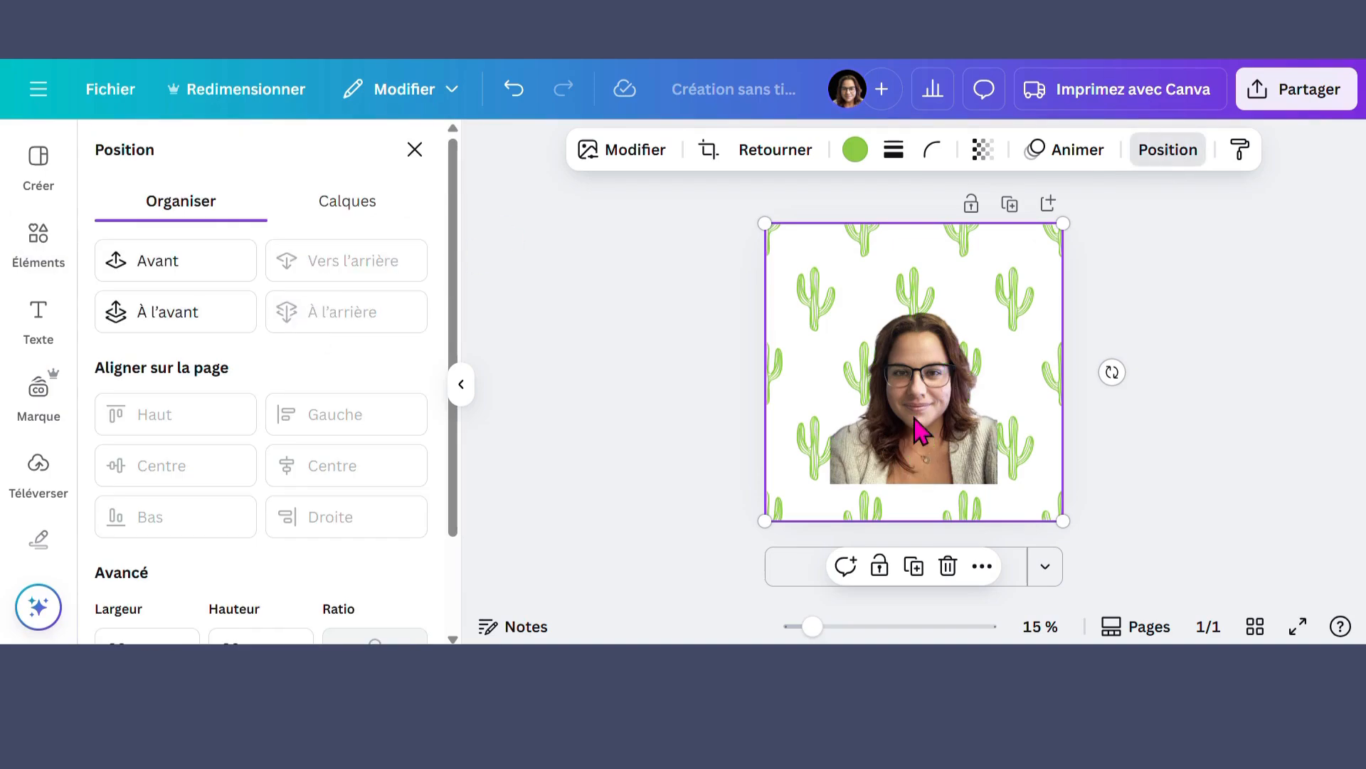
Step: Lower the cactus pattern's opacity to roughly half so that it forms a faint background
{"action": "left_click", "coordinate": [982, 156]}
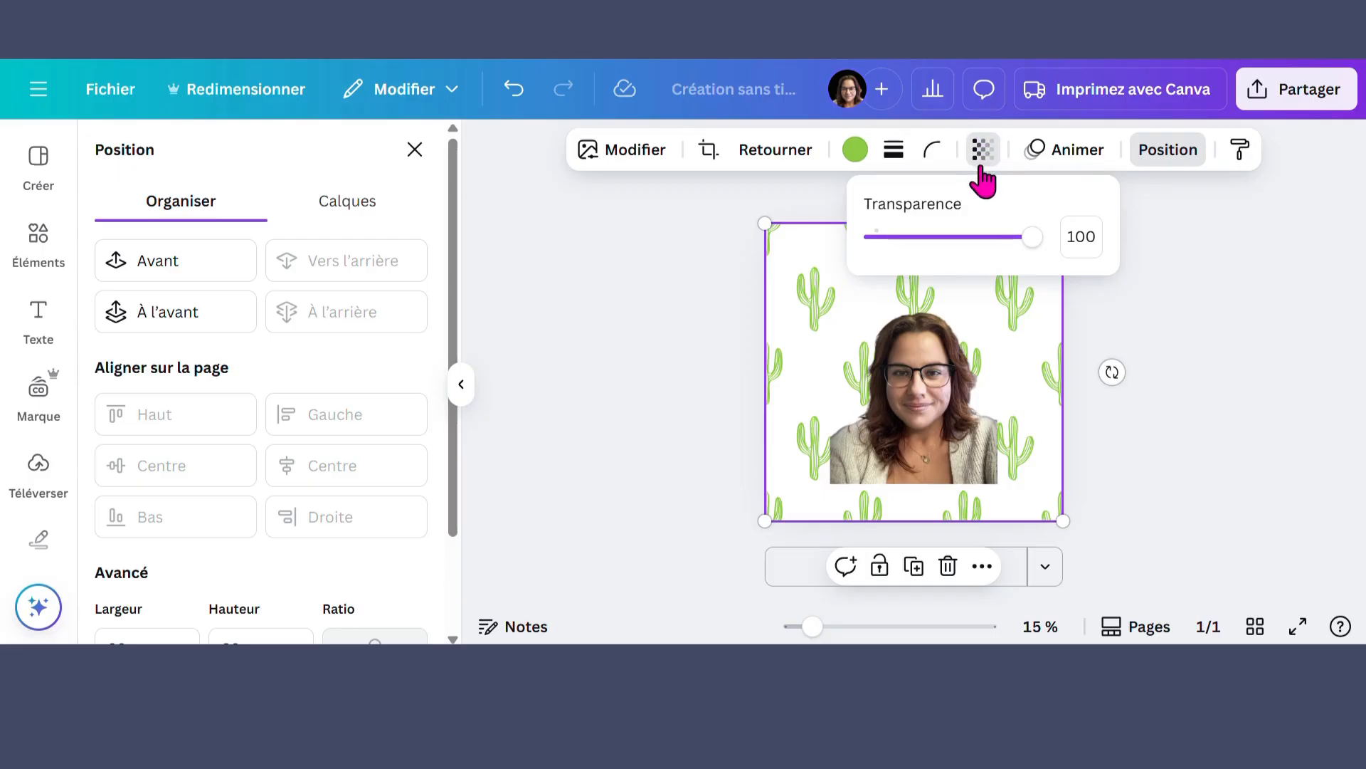
{"action": "left_click_drag", "start_coordinate": [1032, 237], "coordinate": [937, 237]}
{"action": "left_click", "coordinate": [818, 345]}
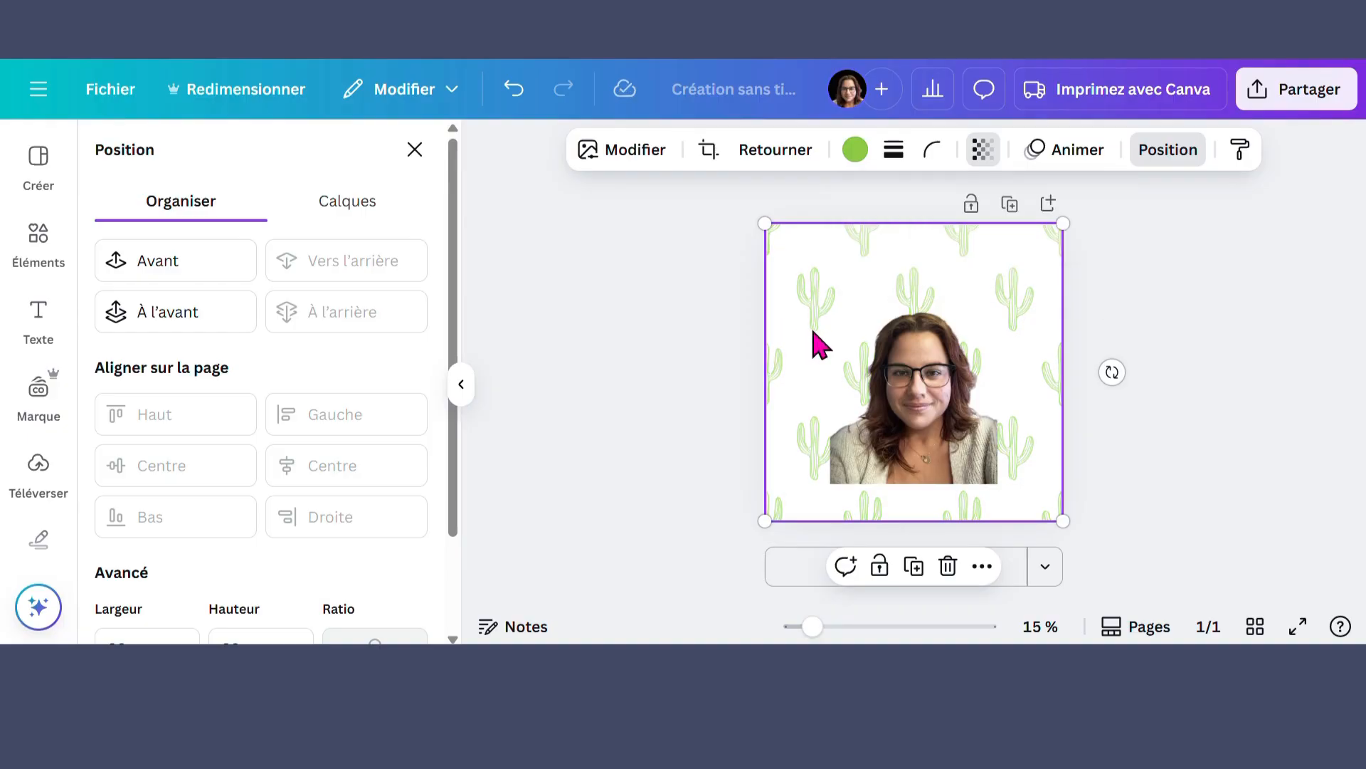
Step: Move the portrait to the page's lower-left corner, enlarge it to the full page width and shift it slightly down
{"action": "left_click", "coordinate": [932, 377]}
{"action": "left_click_drag", "start_coordinate": [943, 426], "coordinate": [876, 451]}
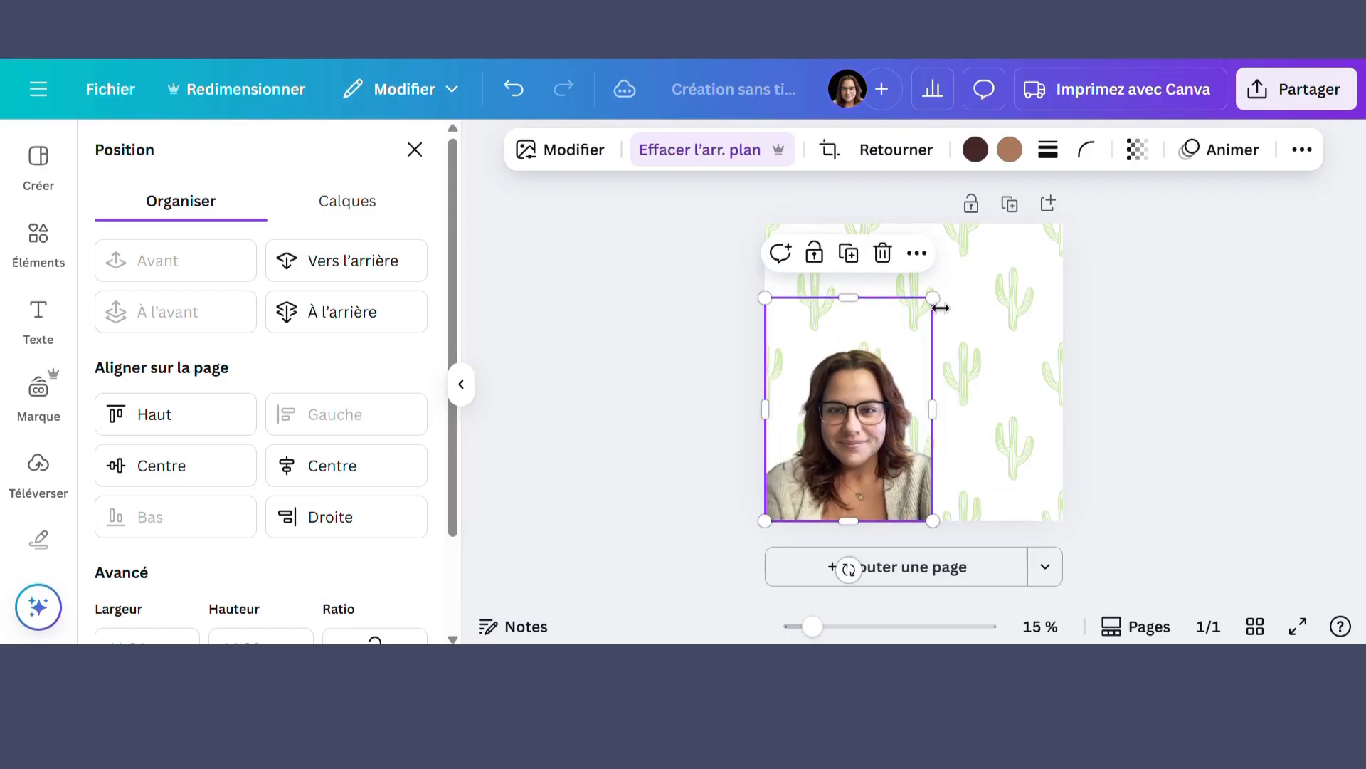
{"action": "left_click_drag", "start_coordinate": [940, 298], "coordinate": [1233, 240]}
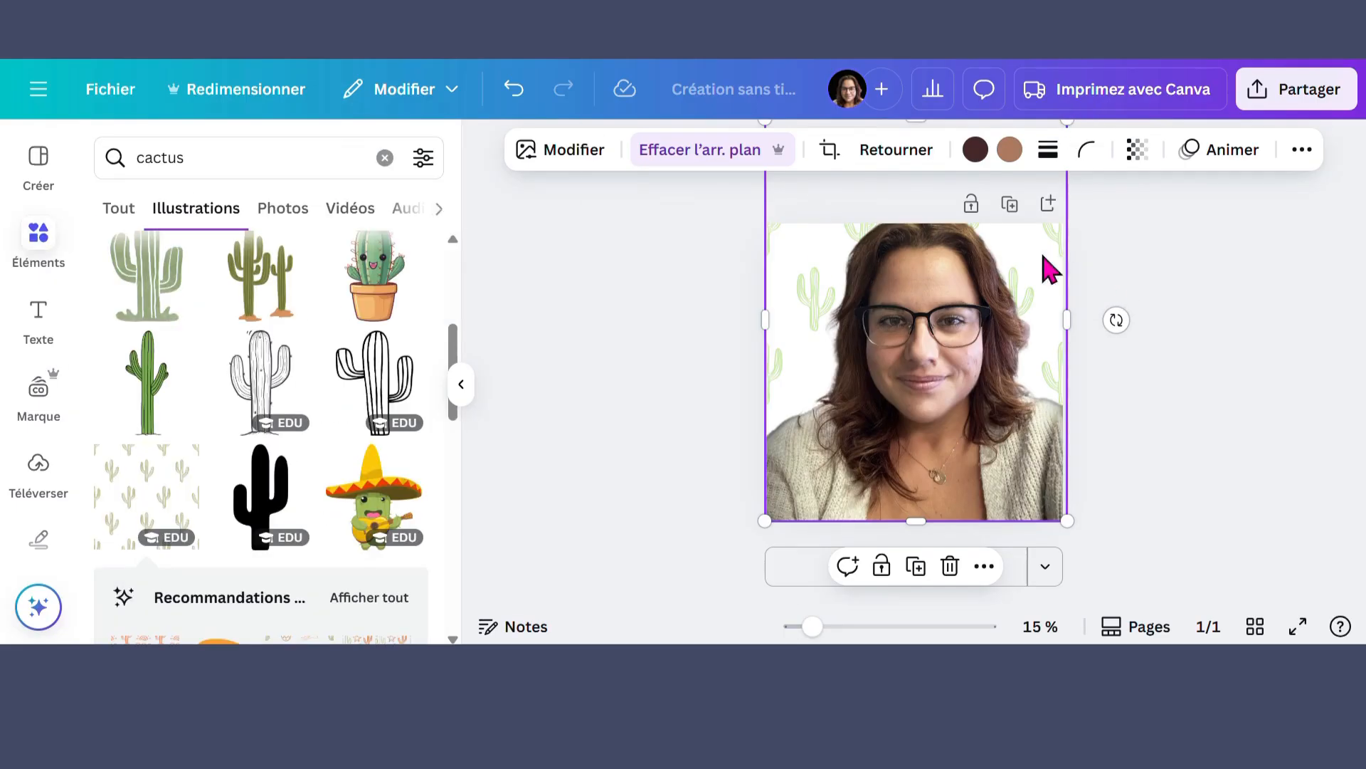
{"action": "left_click_drag", "start_coordinate": [1066, 120], "coordinate": [1056, 126]}
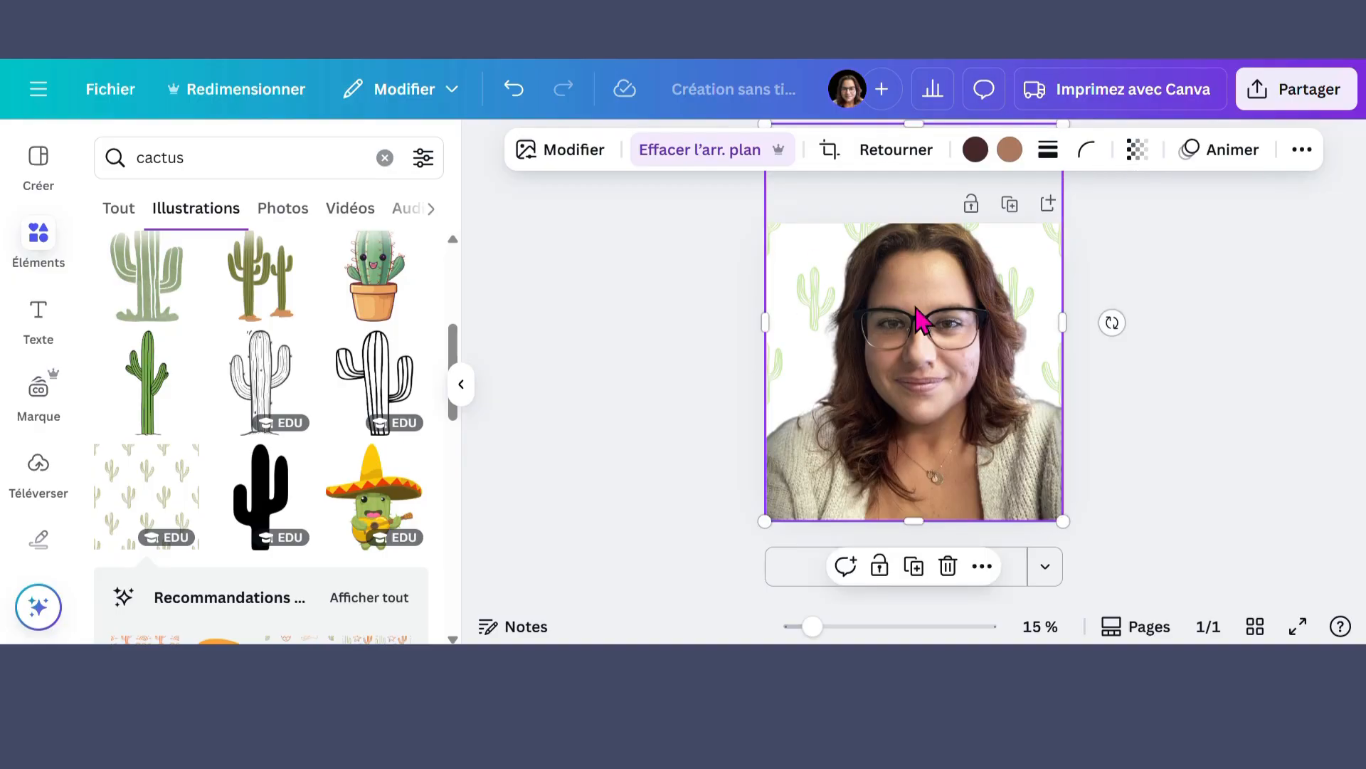
{"action": "left_click_drag", "start_coordinate": [915, 309], "coordinate": [915, 316]}
Step: Search the Canva apps for "jigsaw" and choose the JigsawPuzzle suggestion
{"action": "scroll", "coordinate": [39, 355], "scroll_direction": "down", "scroll_amount": 5}
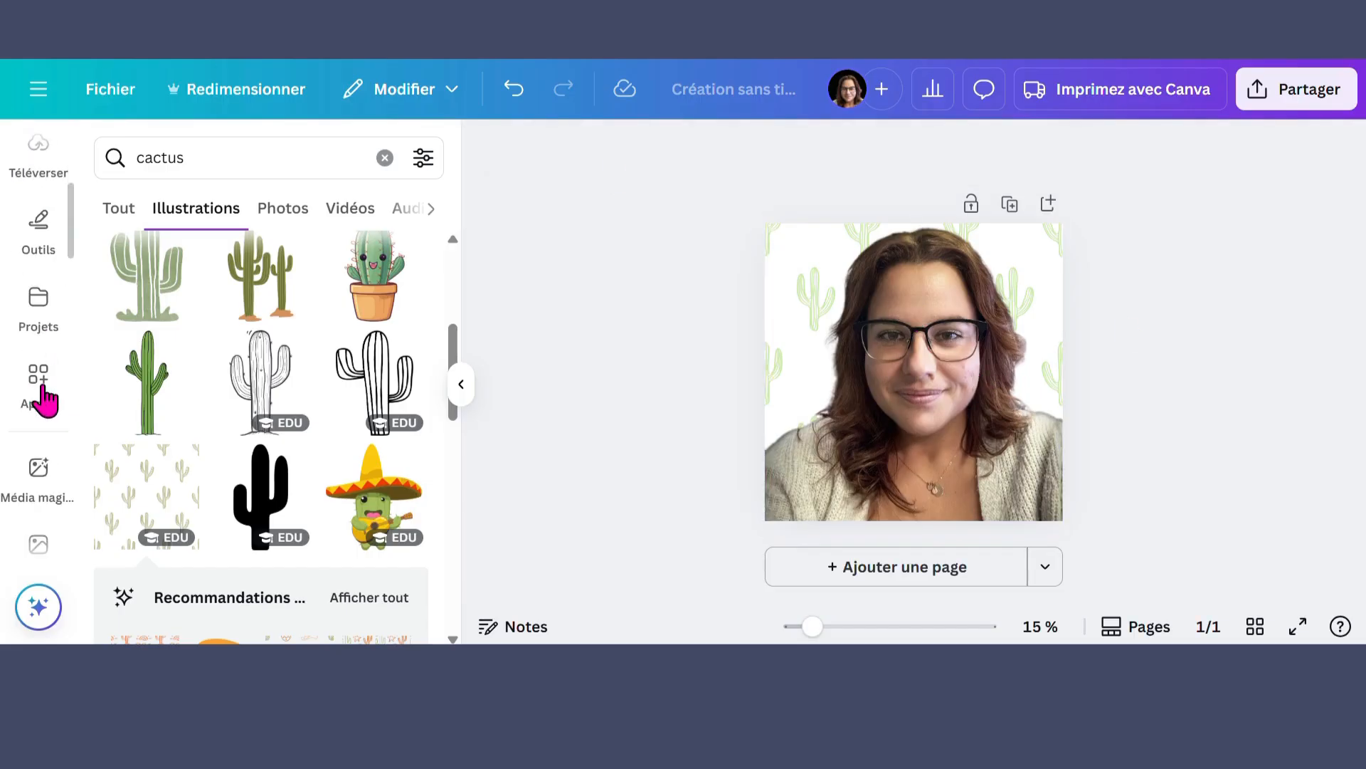
{"action": "left_click", "coordinate": [41, 395]}
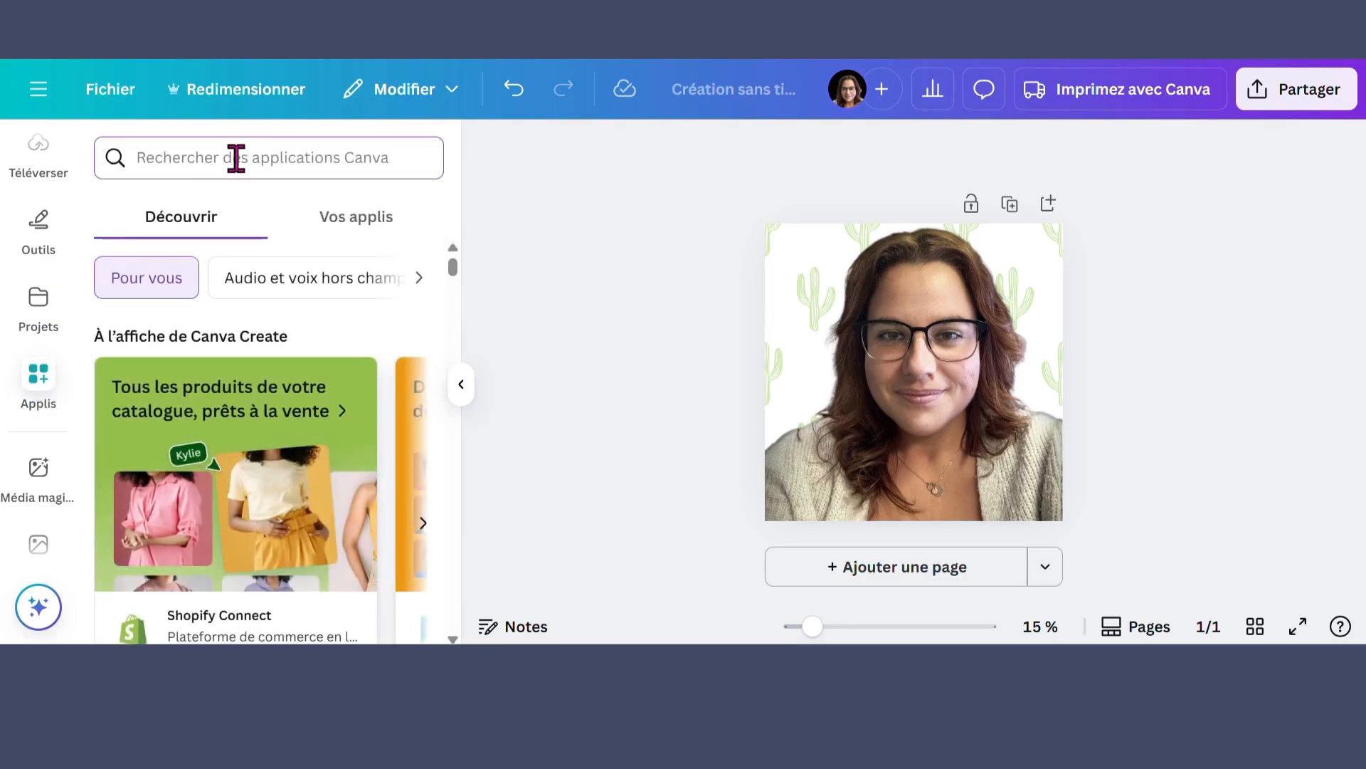
{"action": "type", "text": "jigs"}
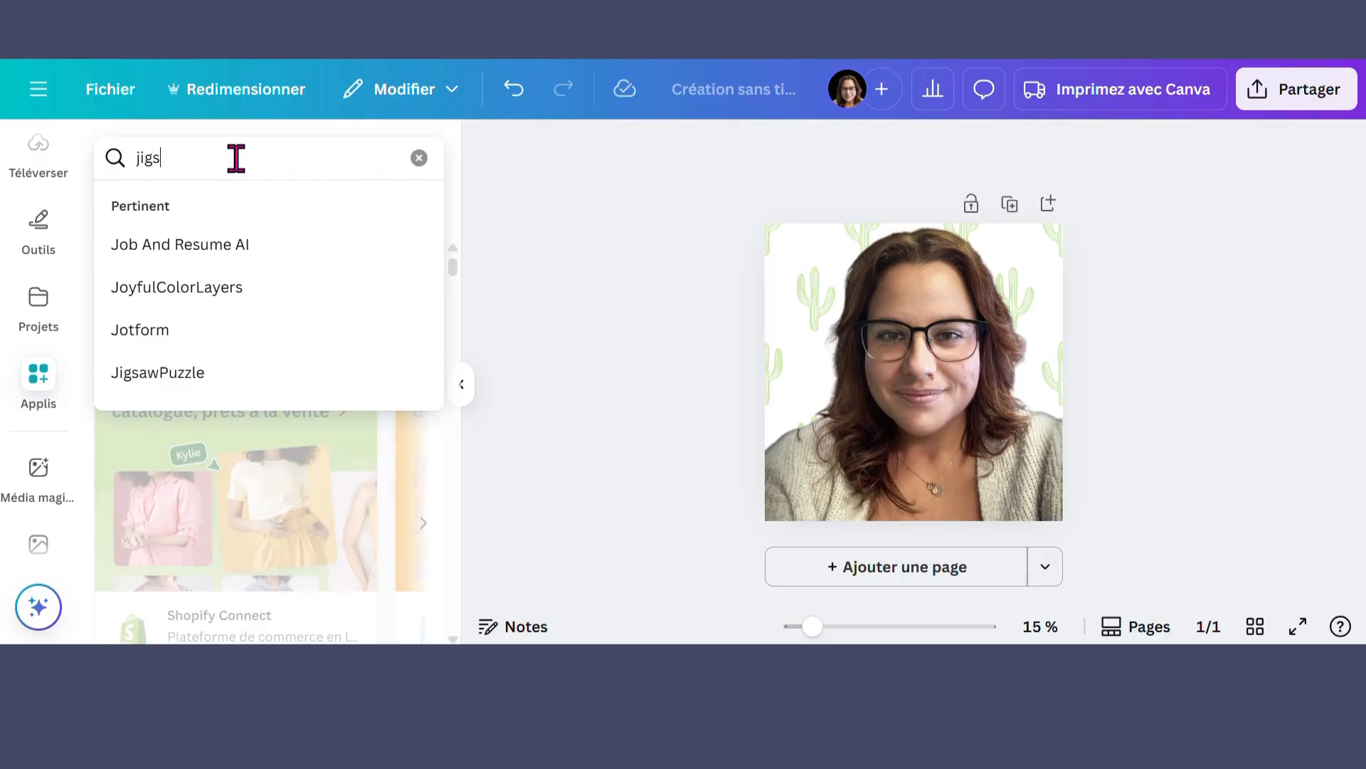
{"action": "type", "text": "aw"}
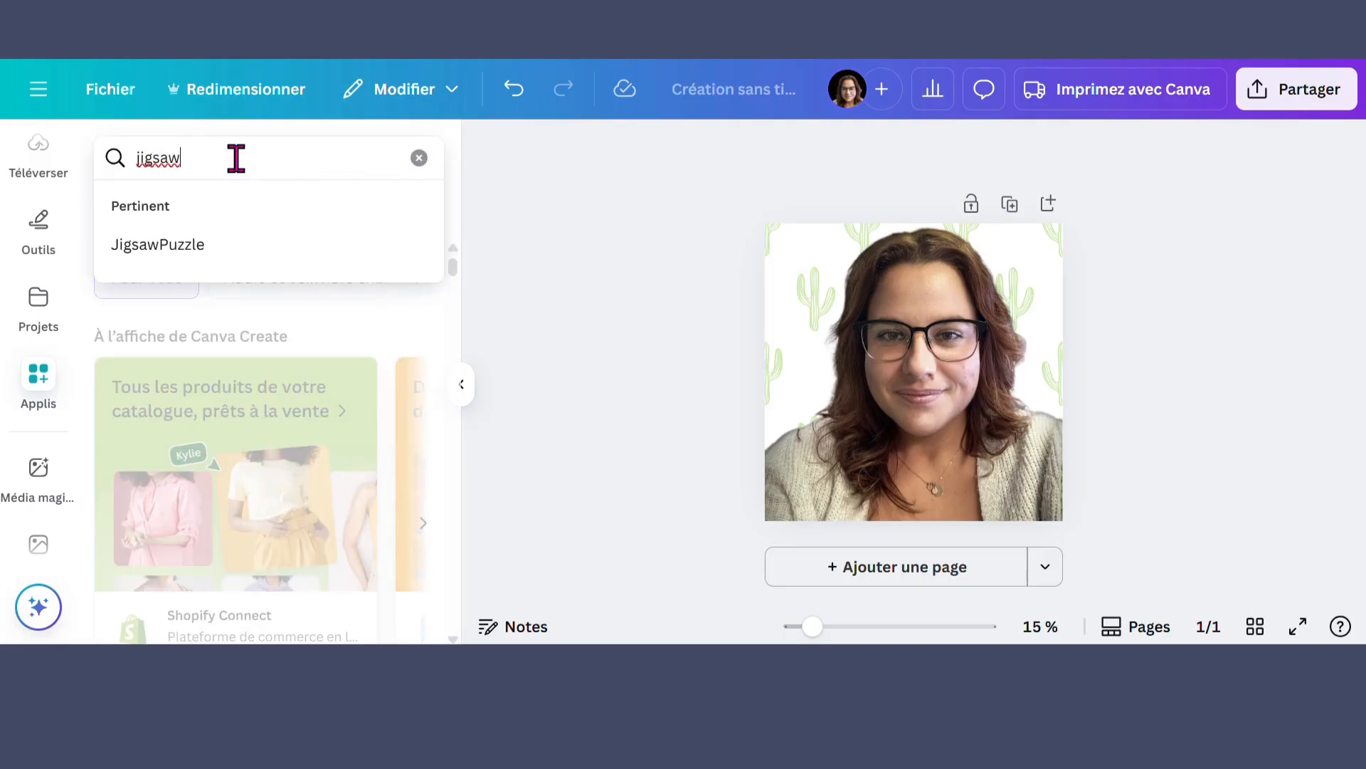
{"action": "left_click", "coordinate": [212, 247]}
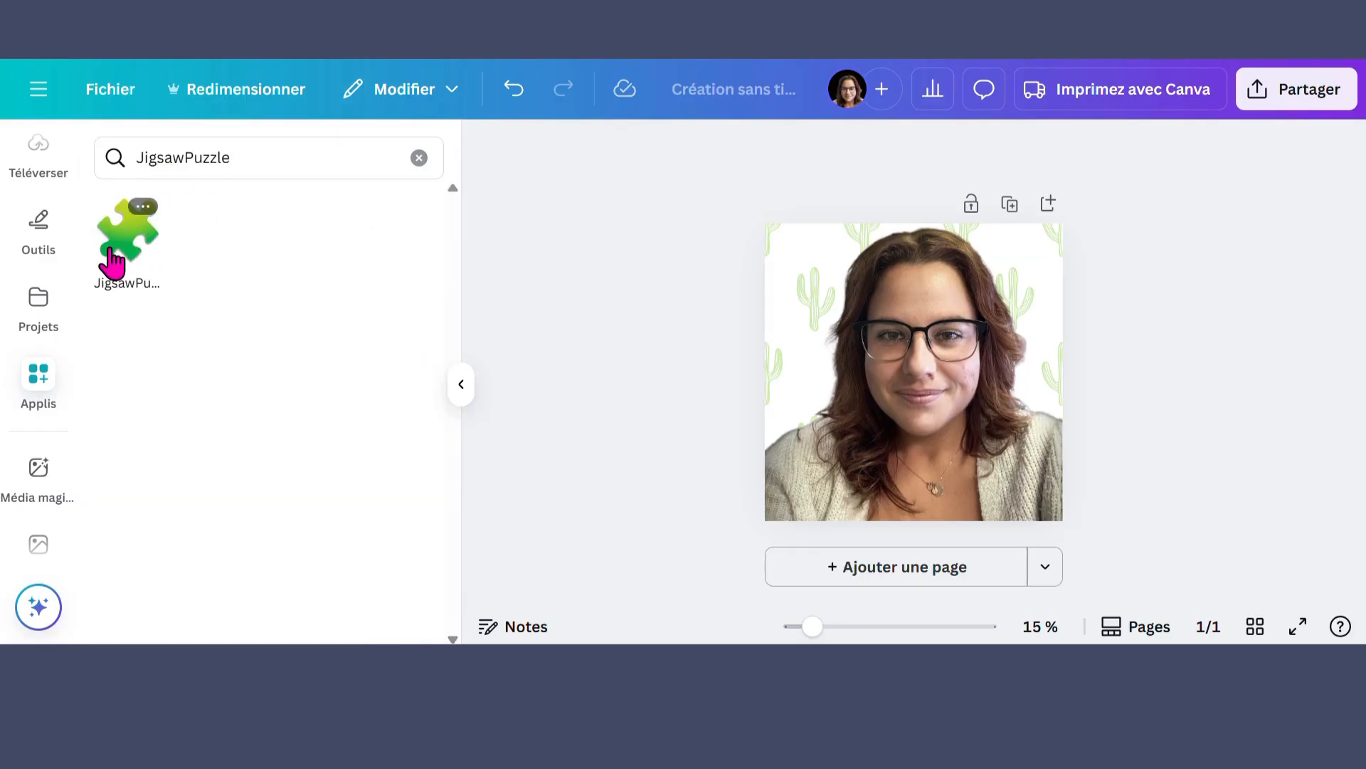
Step: Open the JigsawPuzzle app from the list of installed apps
{"action": "scroll", "coordinate": [42, 409], "scroll_direction": "down", "scroll_amount": 2}
{"action": "scroll", "coordinate": [42, 420], "scroll_direction": "down", "scroll_amount": 4}
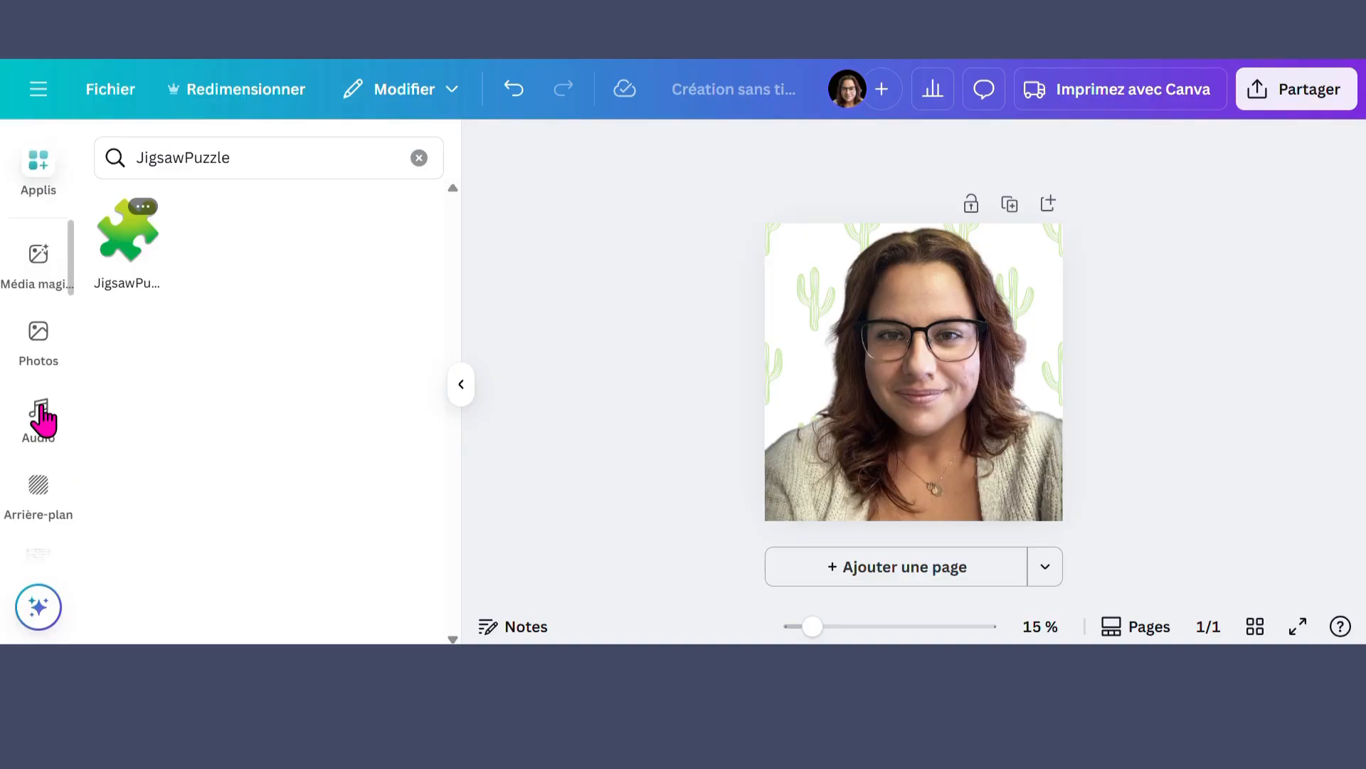
{"action": "scroll", "coordinate": [42, 420], "scroll_direction": "down", "scroll_amount": 8}
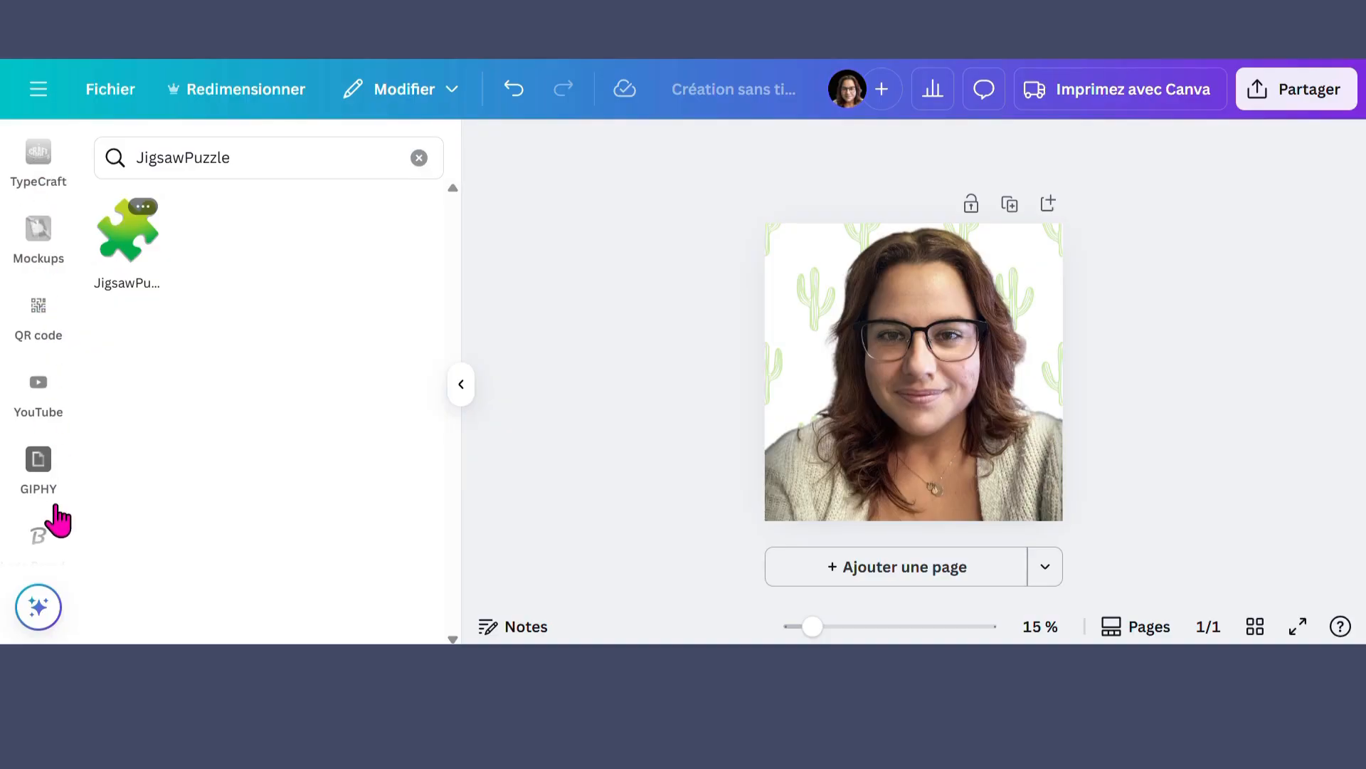
{"action": "scroll", "coordinate": [43, 509], "scroll_direction": "down", "scroll_amount": 2}
{"action": "scroll", "coordinate": [40, 399], "scroll_direction": "down", "scroll_amount": 9}
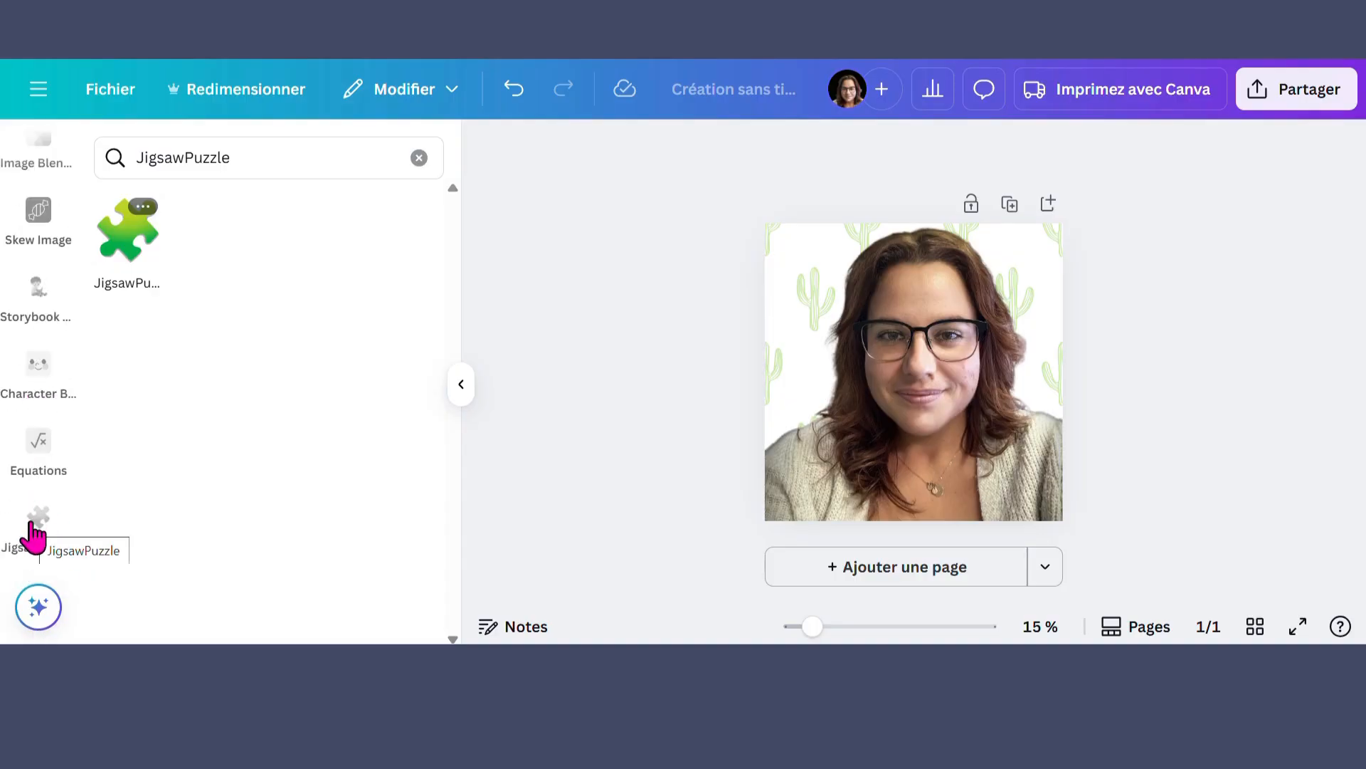
{"action": "left_click", "coordinate": [33, 535]}
Step: Set both tab numbers of the puzzle to 5 in the advanced settings
{"action": "scroll", "coordinate": [212, 354], "scroll_direction": "down", "scroll_amount": 3}
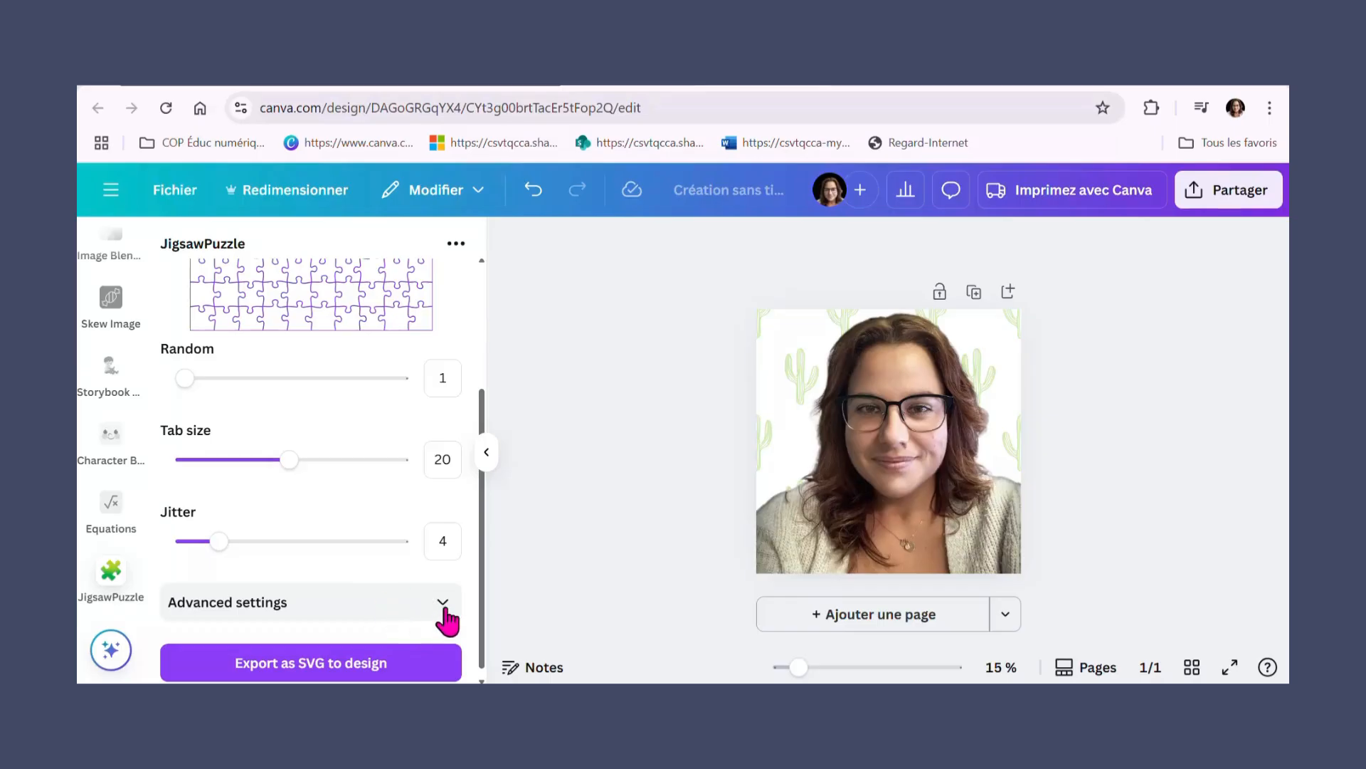
{"action": "left_click", "coordinate": [413, 556]}
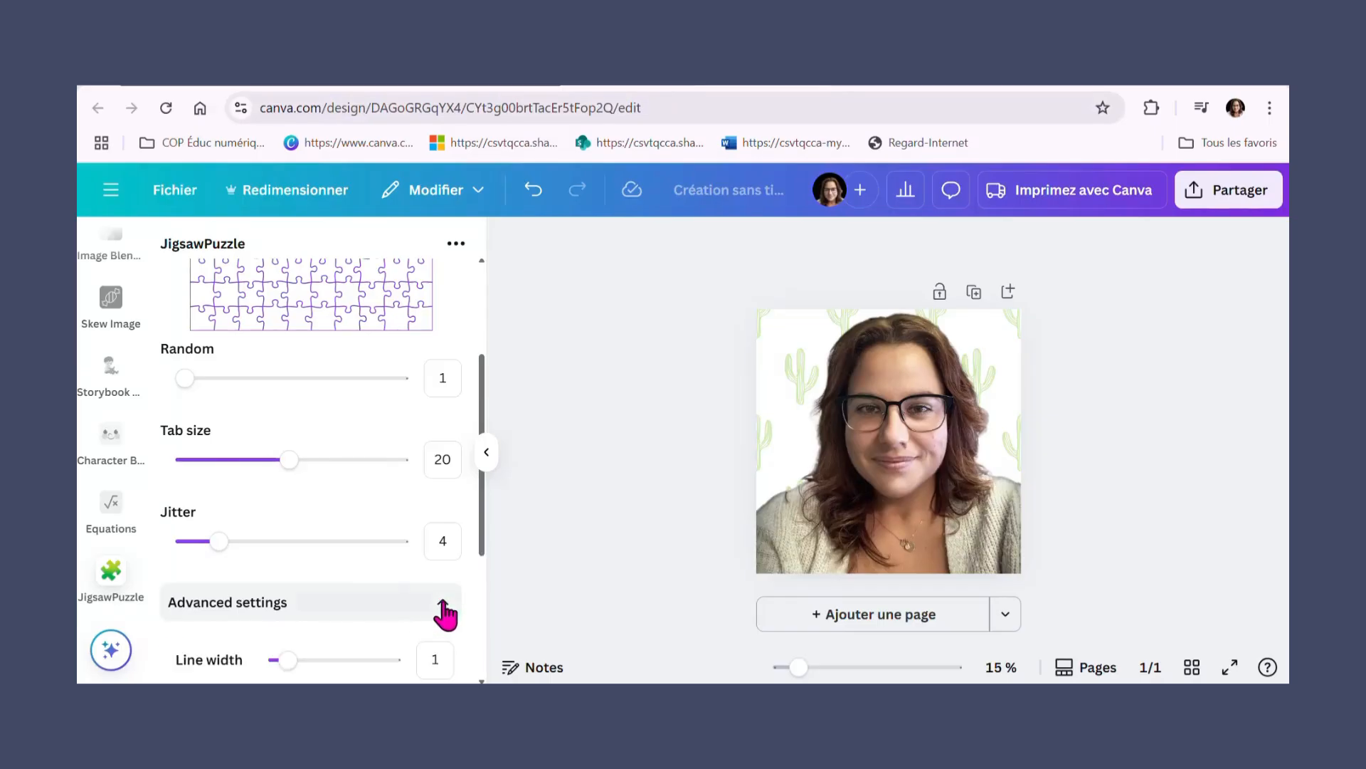
{"action": "scroll", "coordinate": [445, 612], "scroll_direction": "down", "scroll_amount": 4}
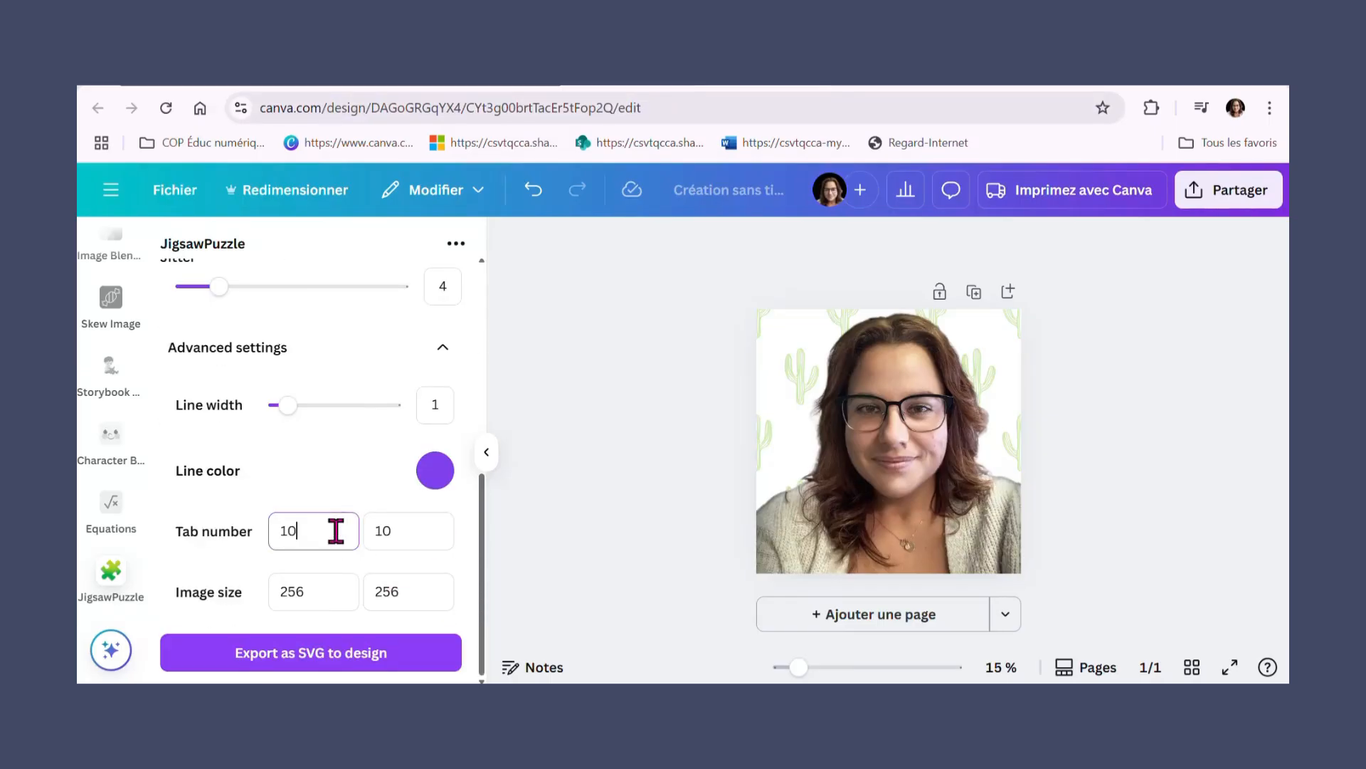
{"action": "left_click_drag", "start_coordinate": [335, 530], "coordinate": [258, 530]}
{"action": "type", "text": "25"}
{"action": "key", "text": "BackSpace"}
{"action": "key", "text": "BackSpace"}
{"action": "type", "text": "5"}
{"action": "left_click_drag", "start_coordinate": [399, 543], "coordinate": [344, 532]}
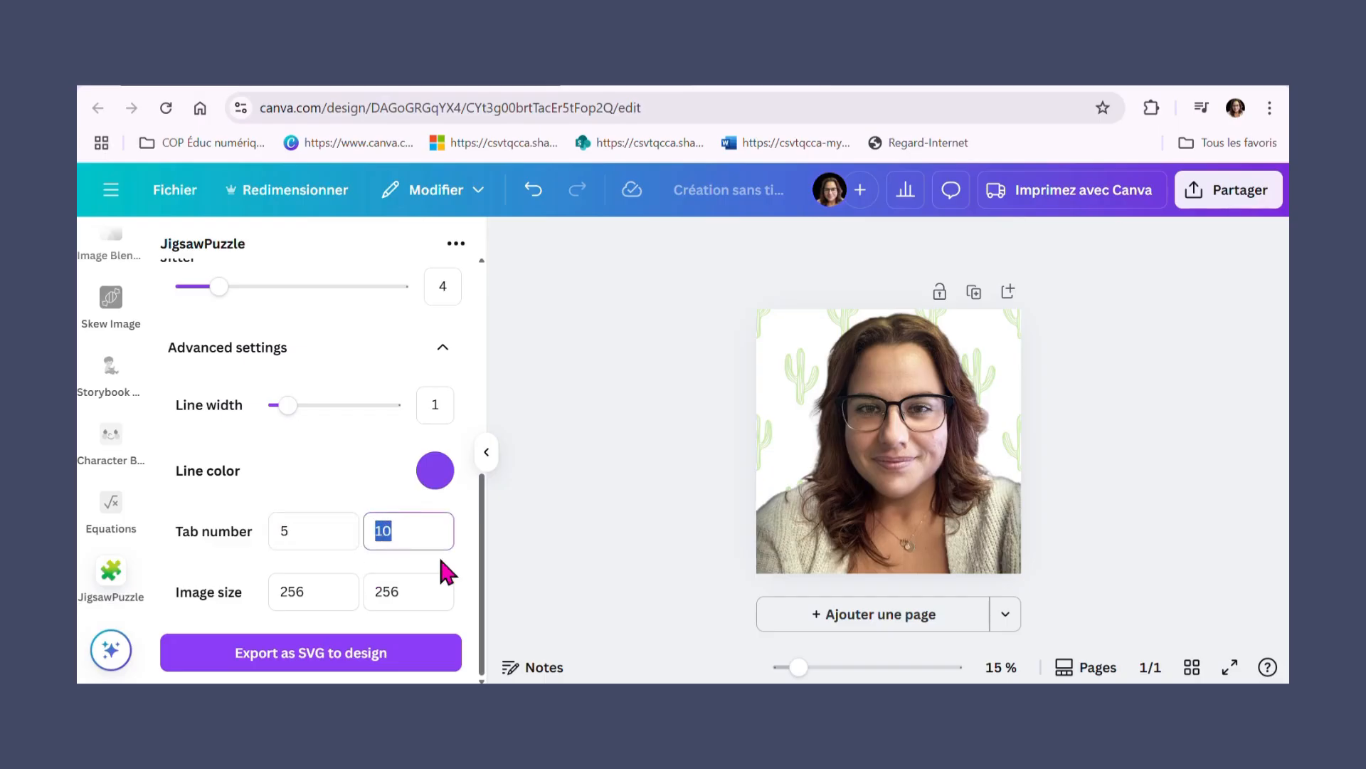
{"action": "type", "text": "5"}
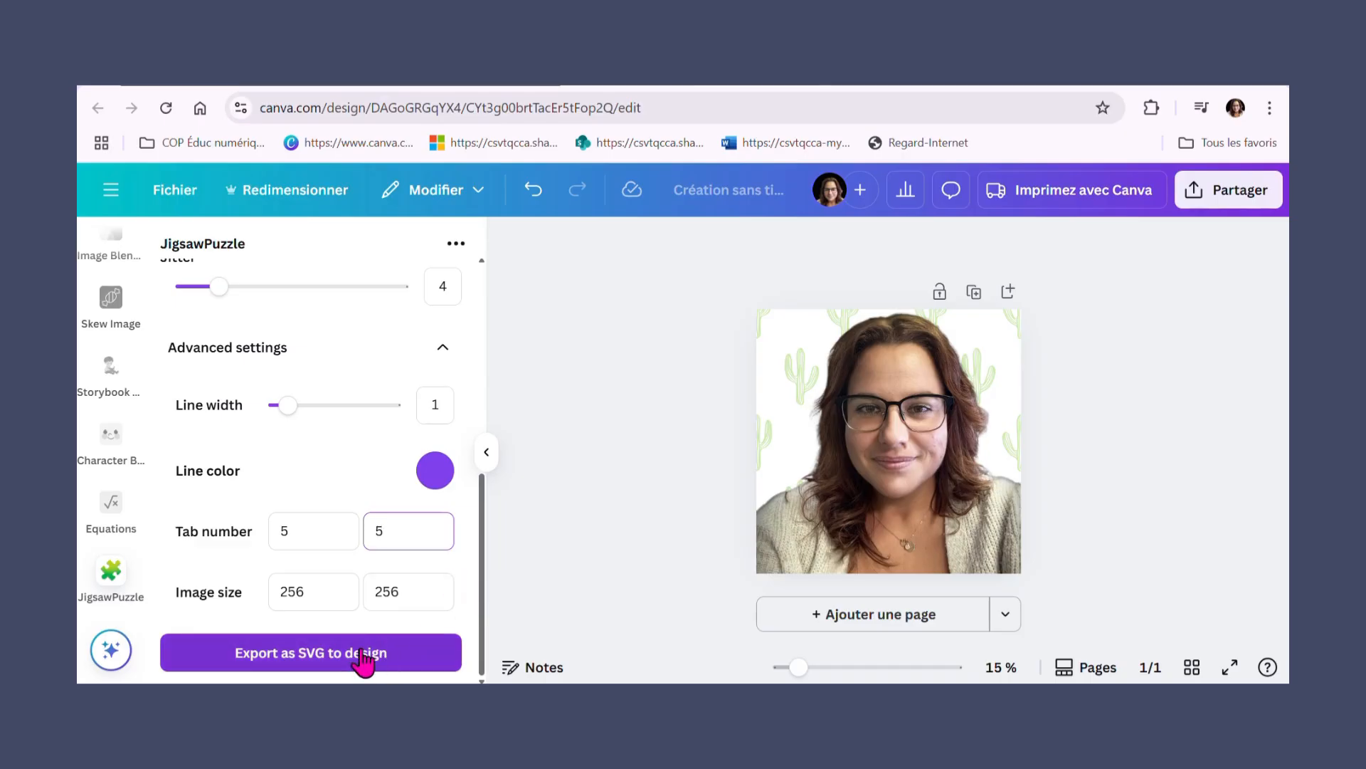
Step: Set the puzzle's line color to light grey #EBEBEB and export the puzzle as SVG to the design
{"action": "left_click", "coordinate": [434, 488]}
{"action": "left_click_drag", "start_coordinate": [349, 517], "coordinate": [185, 523]}
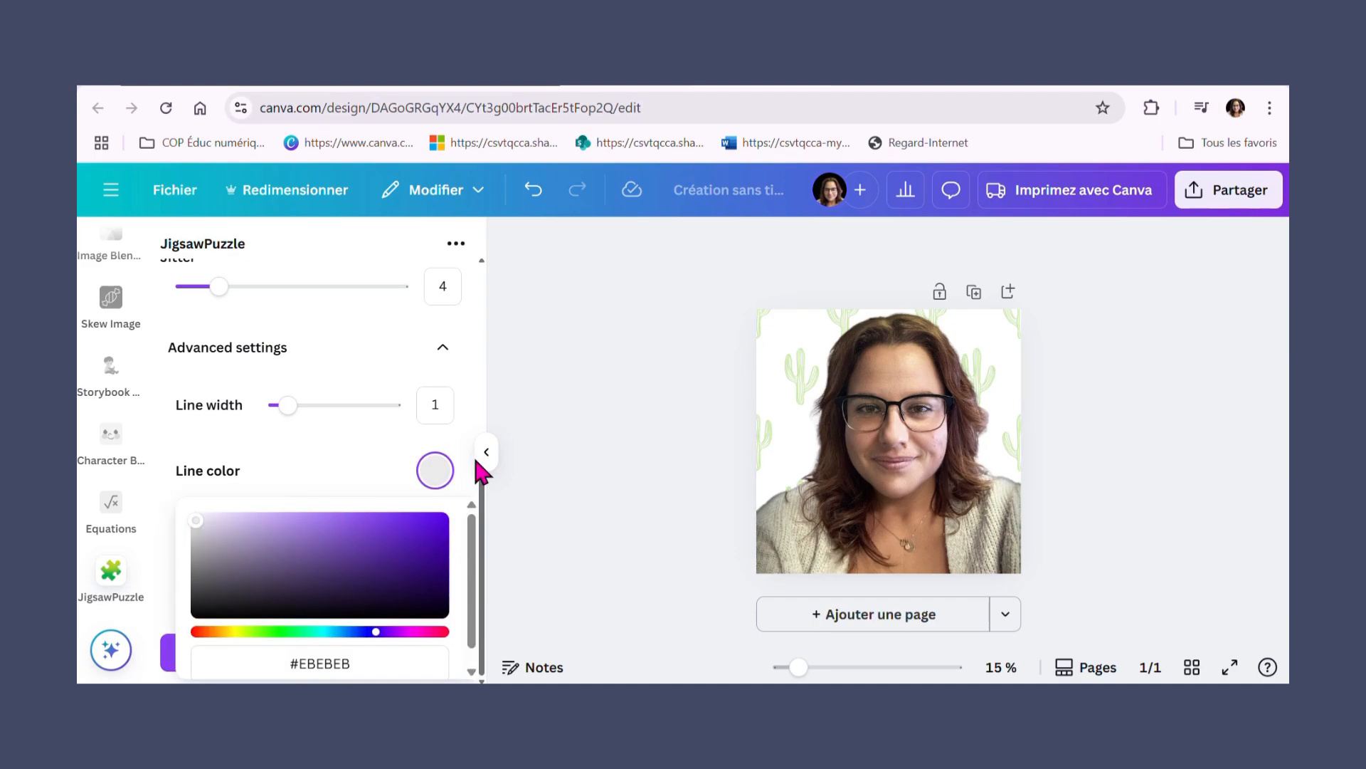
{"action": "left_click", "coordinate": [353, 463]}
{"action": "left_click", "coordinate": [406, 667]}
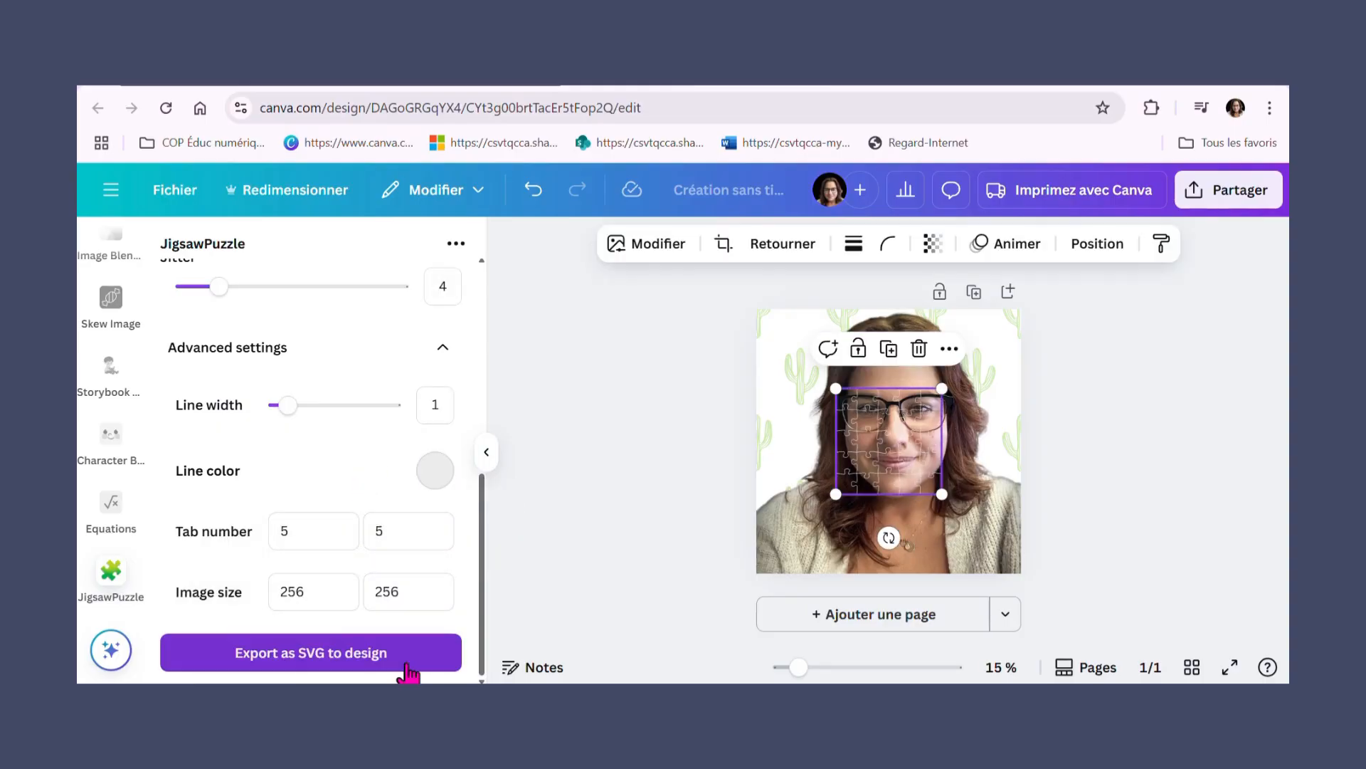
Step: Align the puzzle grid with the page's upper-left corner, enlarge it to cover the whole page and reduce its opacity
{"action": "left_click_drag", "start_coordinate": [860, 435], "coordinate": [785, 358]}
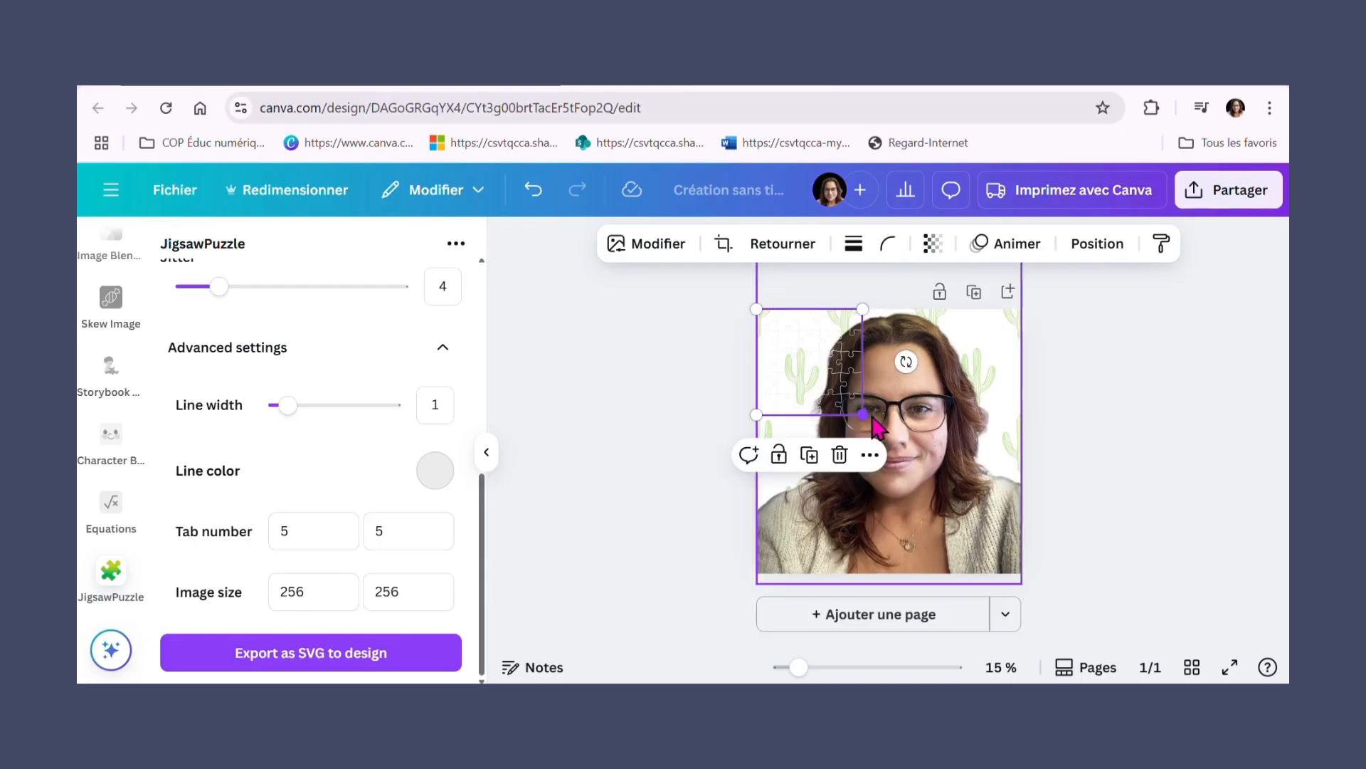
{"action": "left_click_drag", "start_coordinate": [862, 415], "coordinate": [1021, 578]}
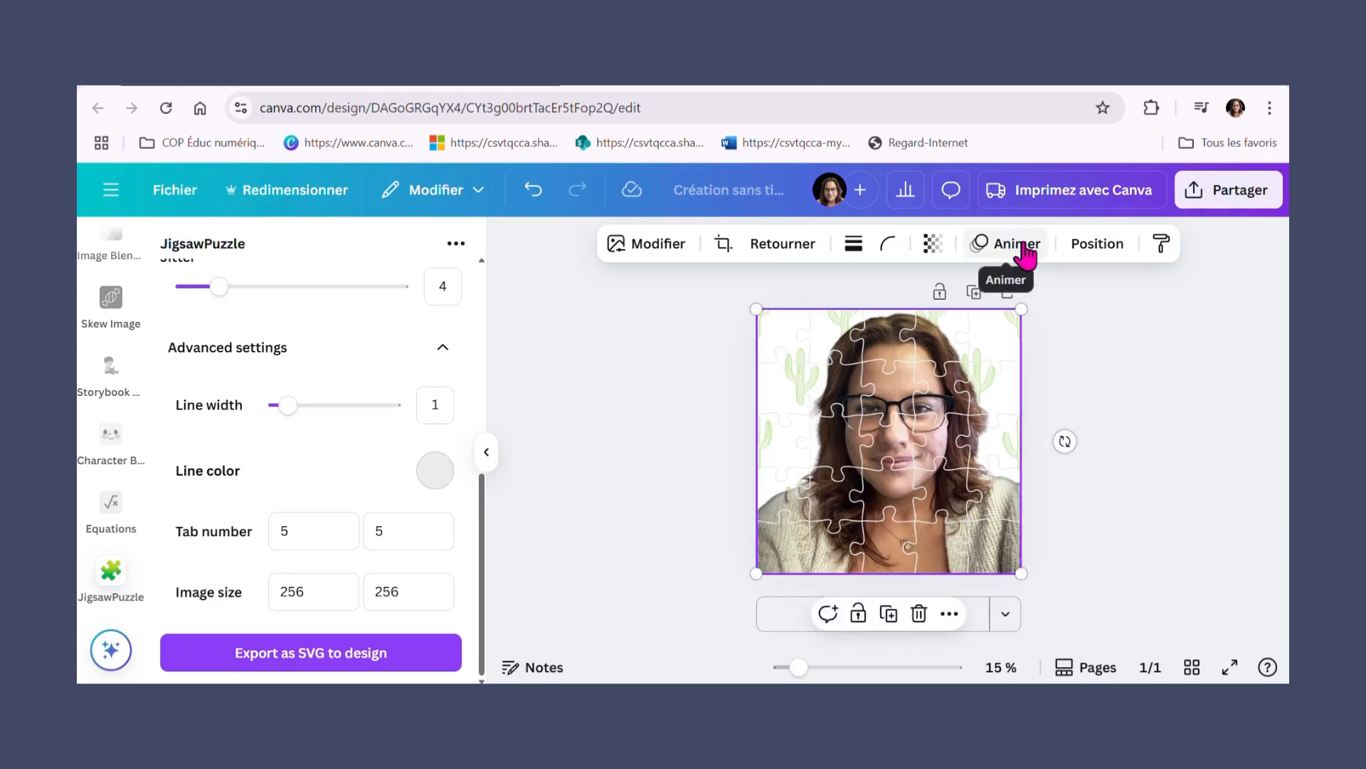
{"action": "left_click", "coordinate": [933, 243]}
{"action": "left_click_drag", "start_coordinate": [976, 321], "coordinate": [922, 330]}
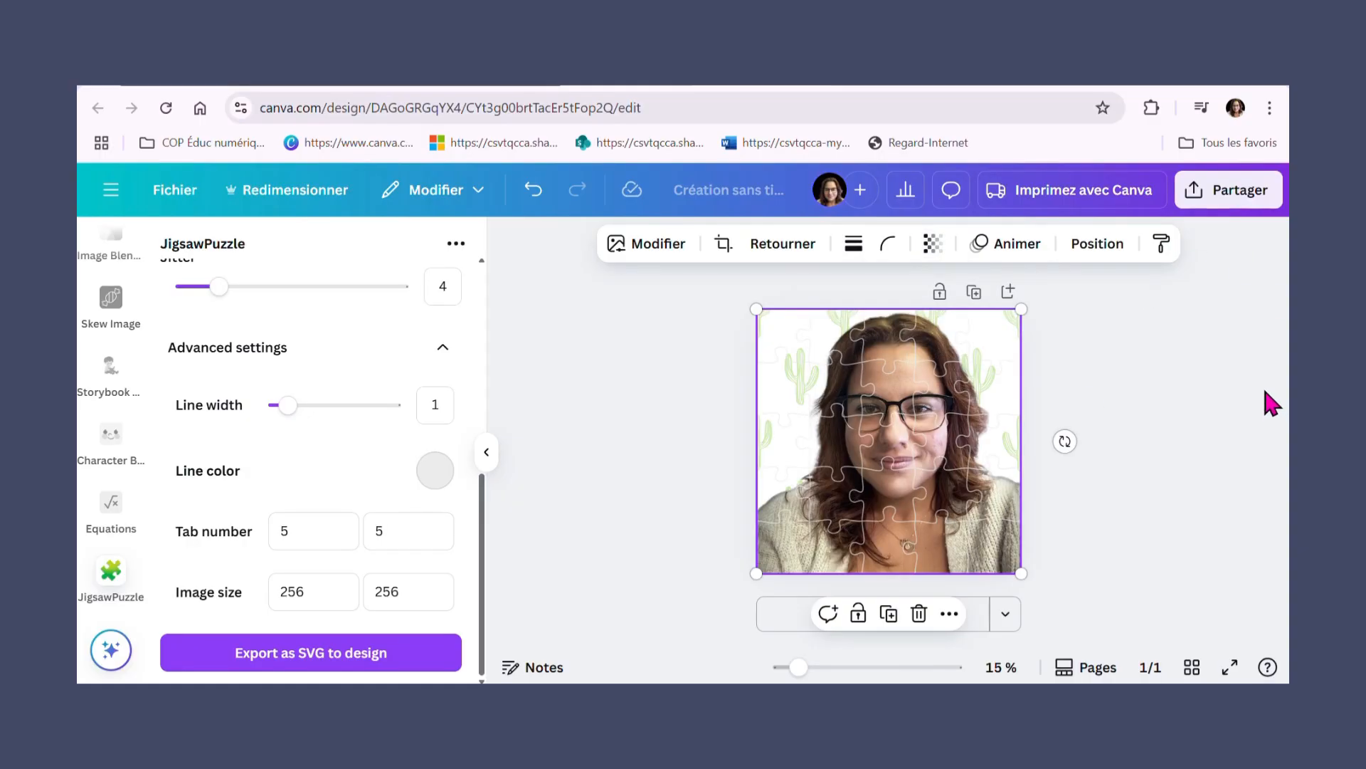
Step: Download the design as a PNG file and open the downloaded image
{"action": "left_click", "coordinate": [1237, 201]}
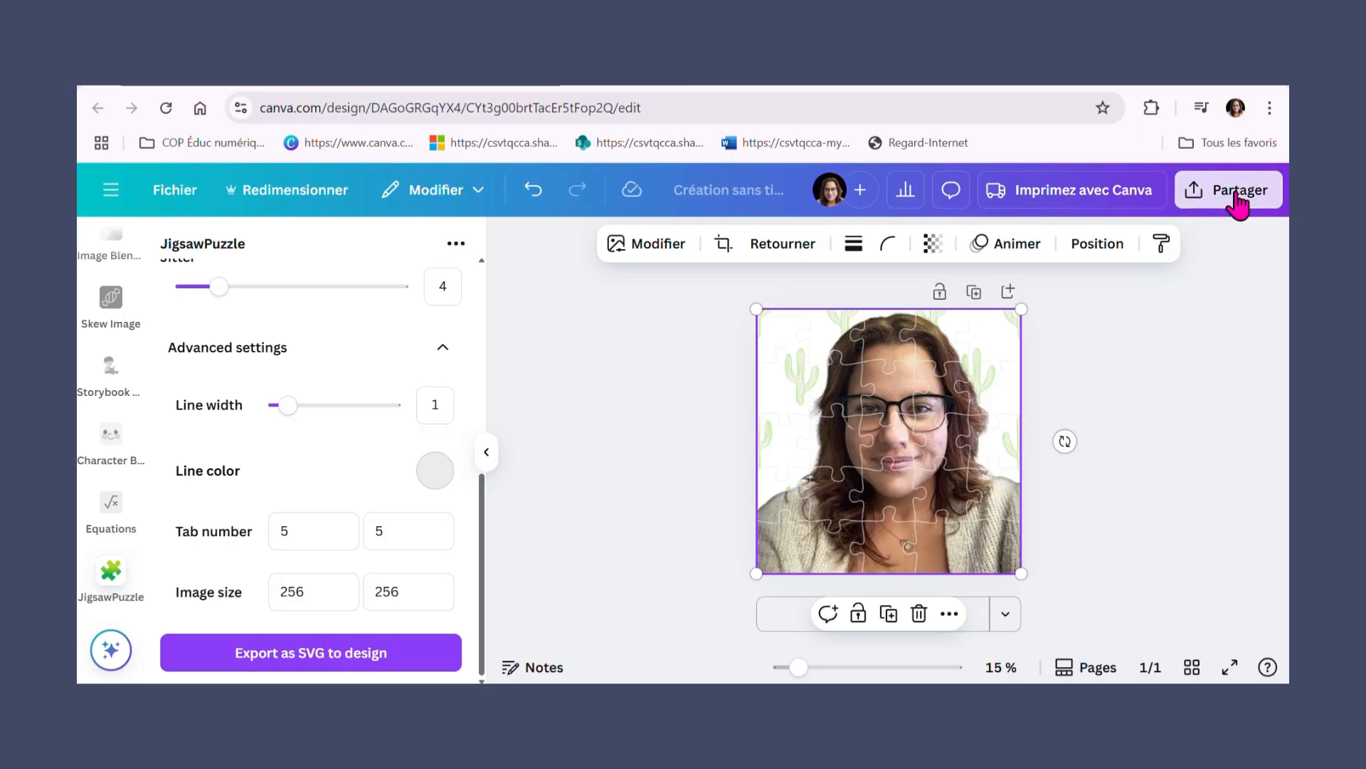
{"action": "scroll", "coordinate": [983, 413], "scroll_direction": "down", "scroll_amount": 2}
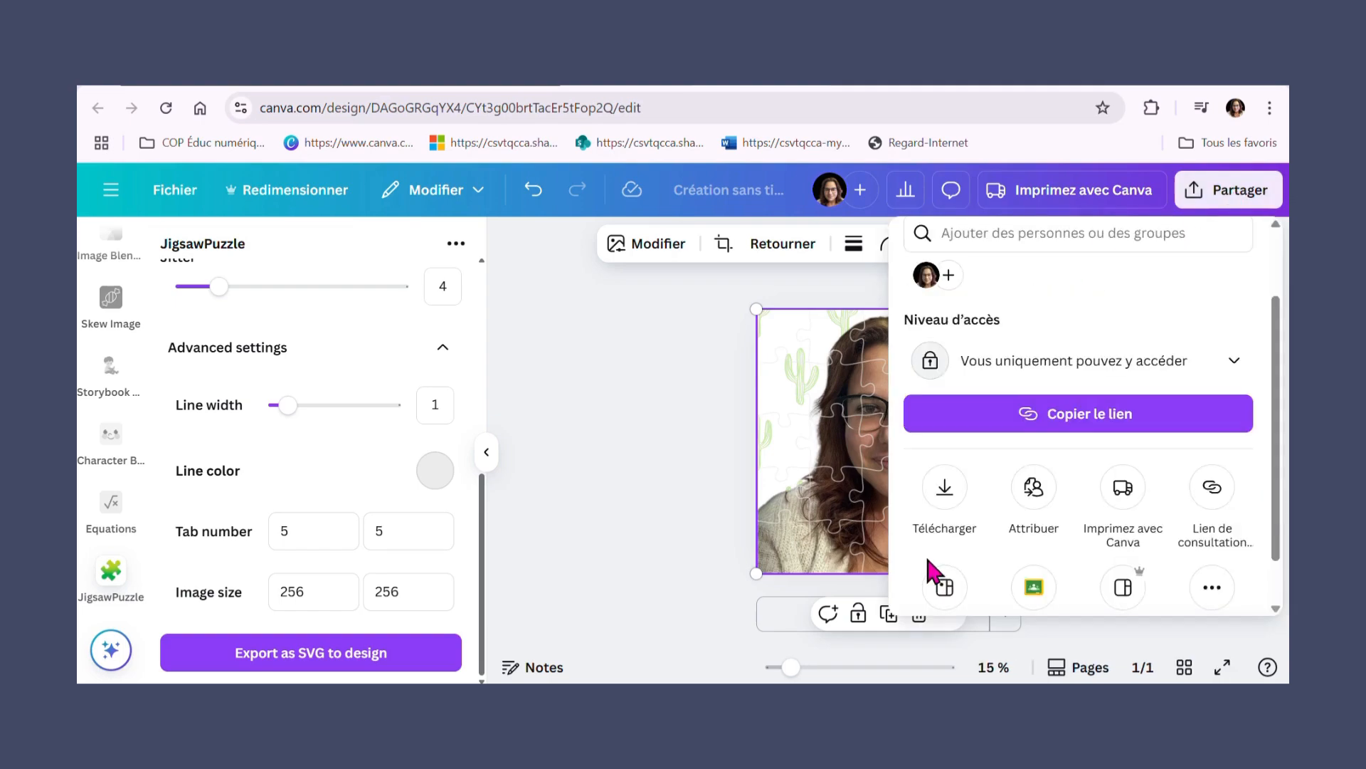
{"action": "left_click", "coordinate": [946, 488]}
{"action": "left_click", "coordinate": [1054, 326]}
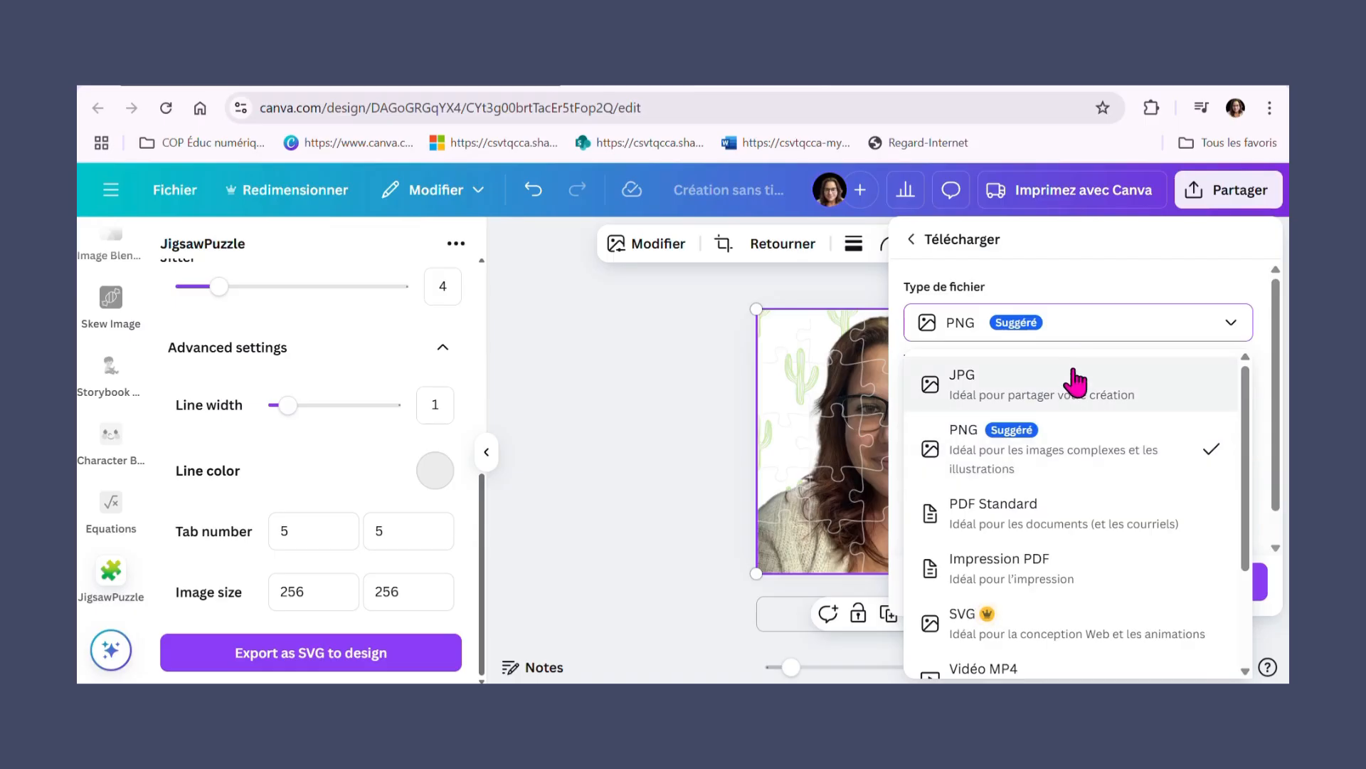
{"action": "left_click", "coordinate": [1119, 478]}
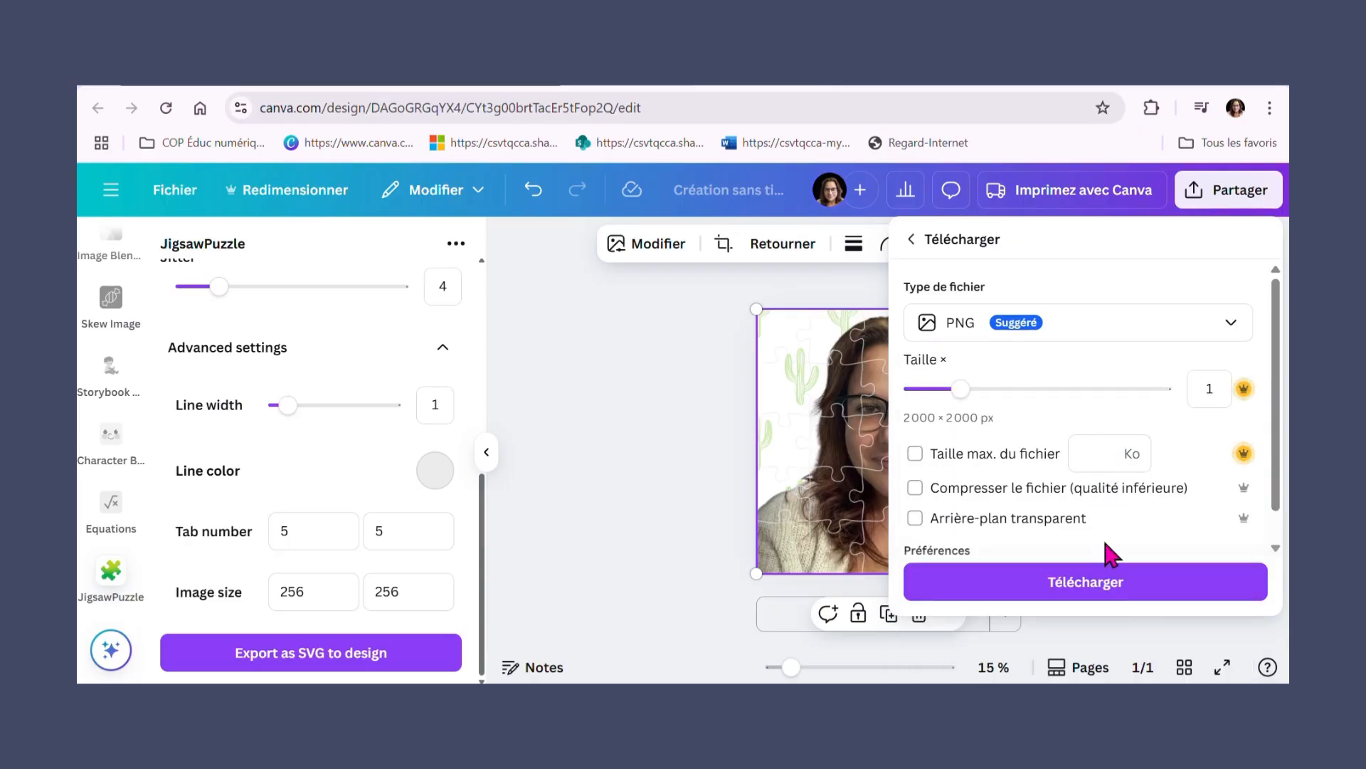
{"action": "left_click", "coordinate": [1108, 583]}
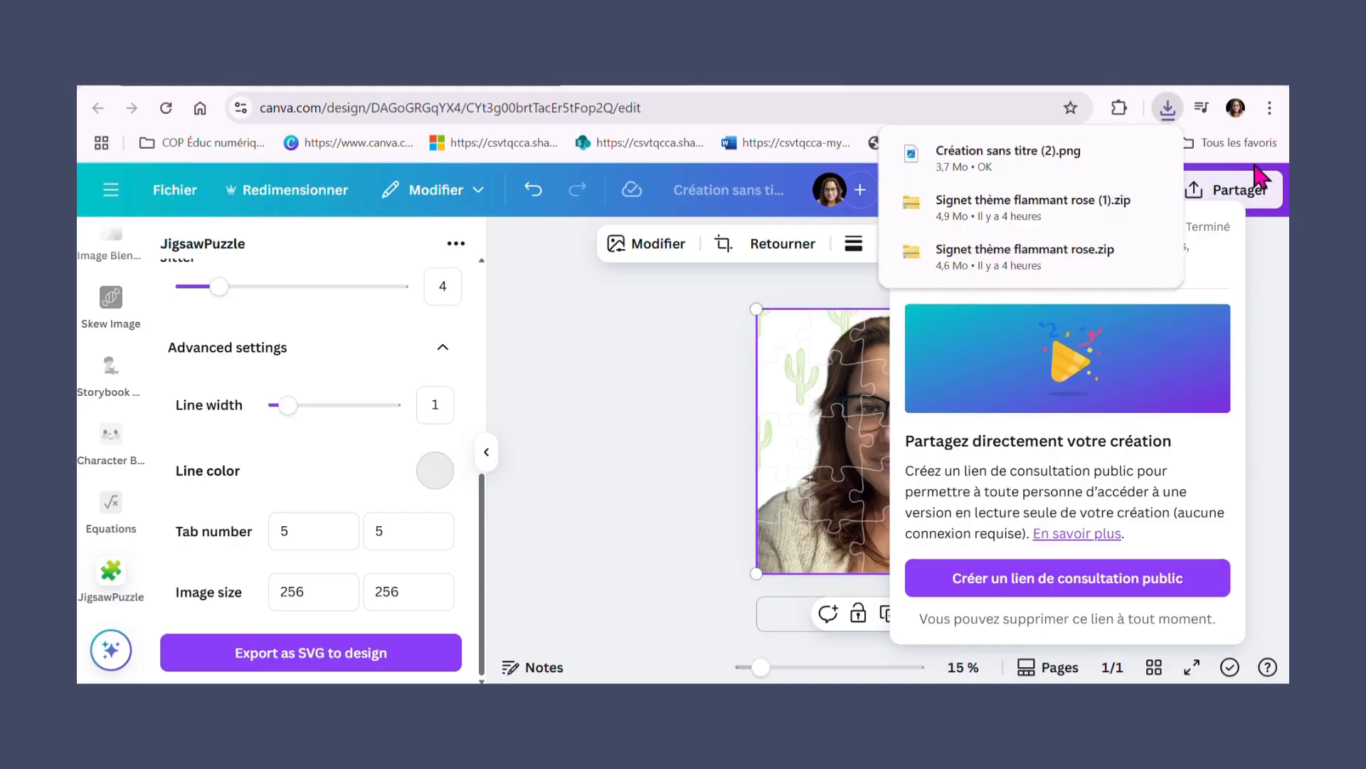
{"action": "left_click", "coordinate": [1073, 155]}
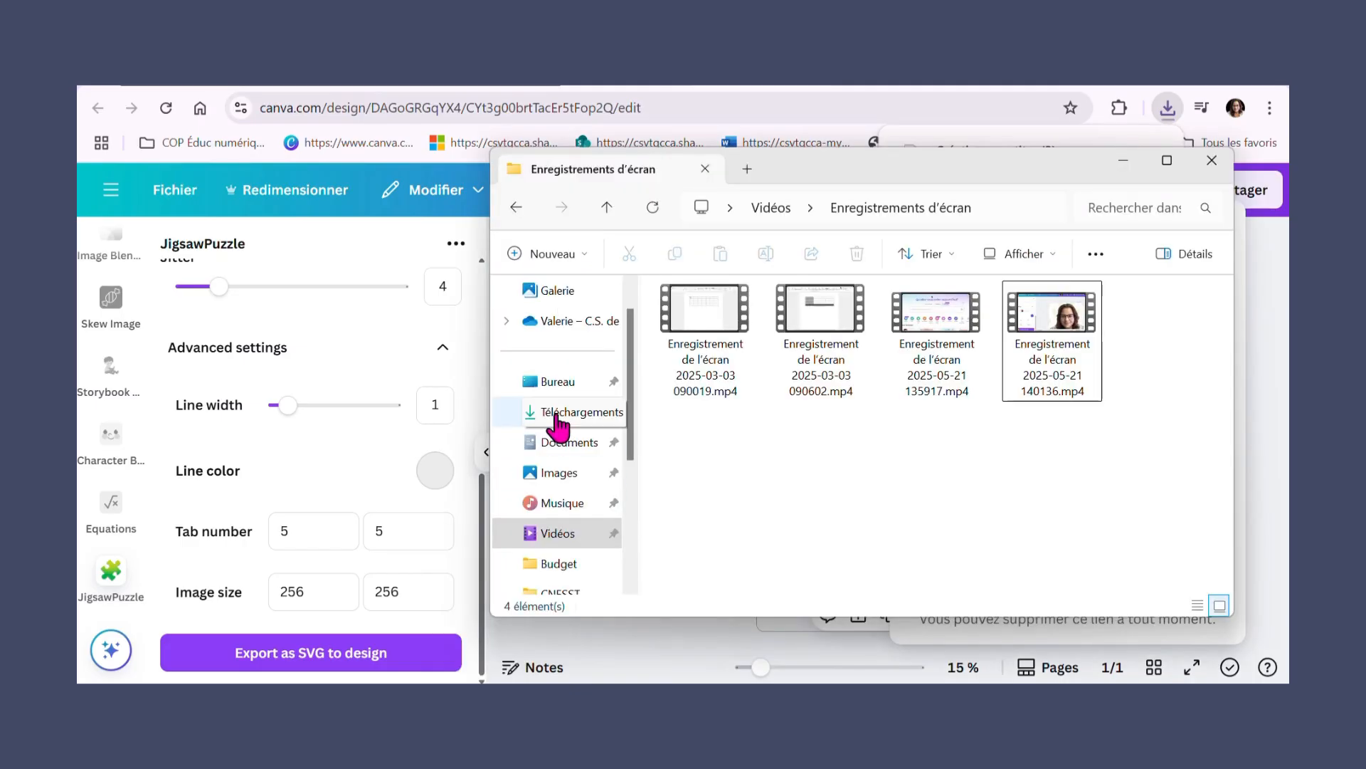